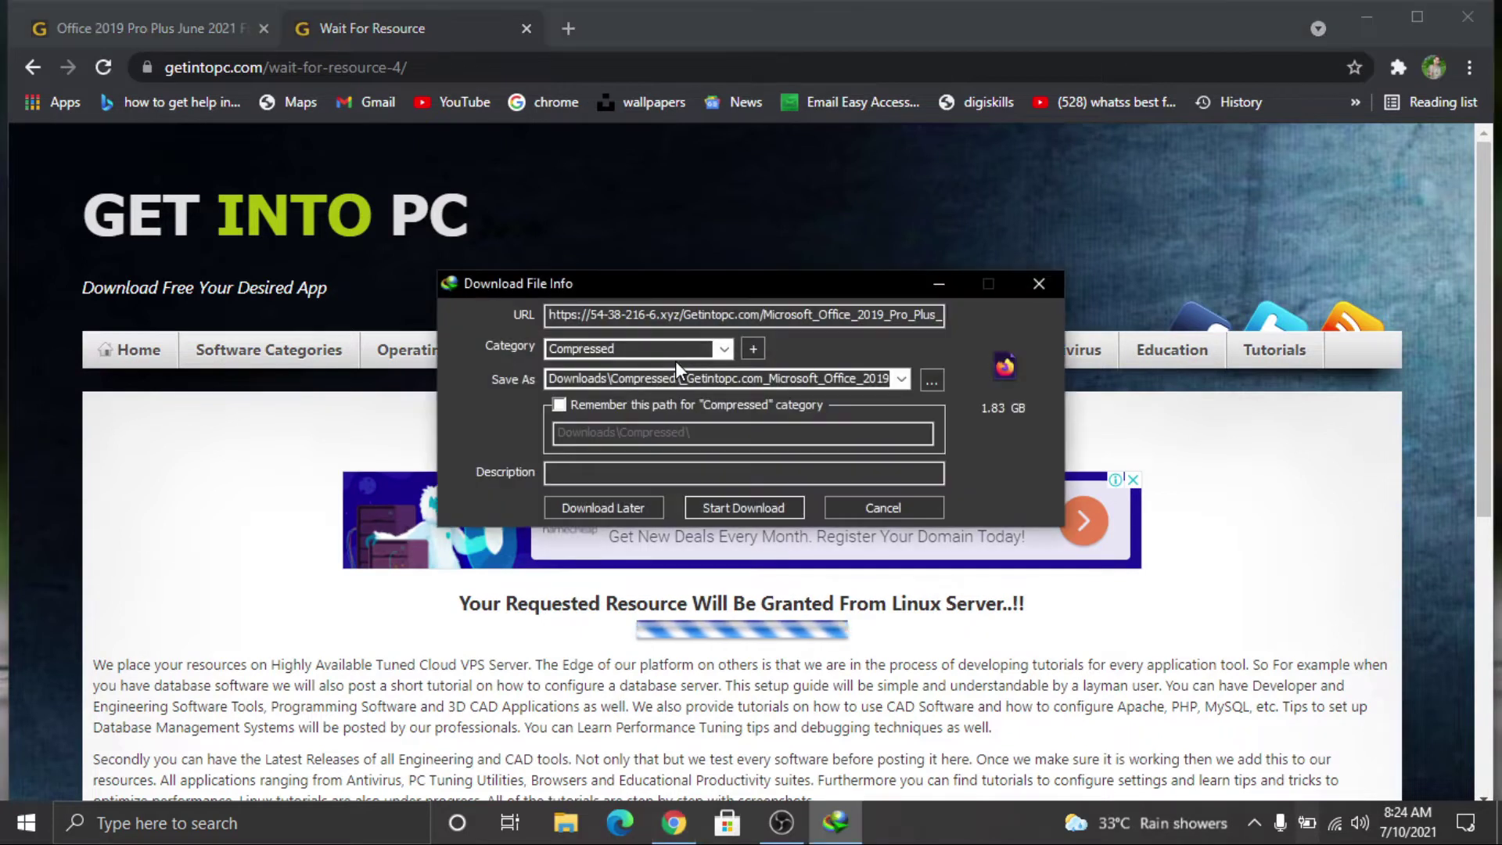
Step: Start the 1.83 GB Office 2019 Pro Plus rar download in the Compressed category
click(773, 513)
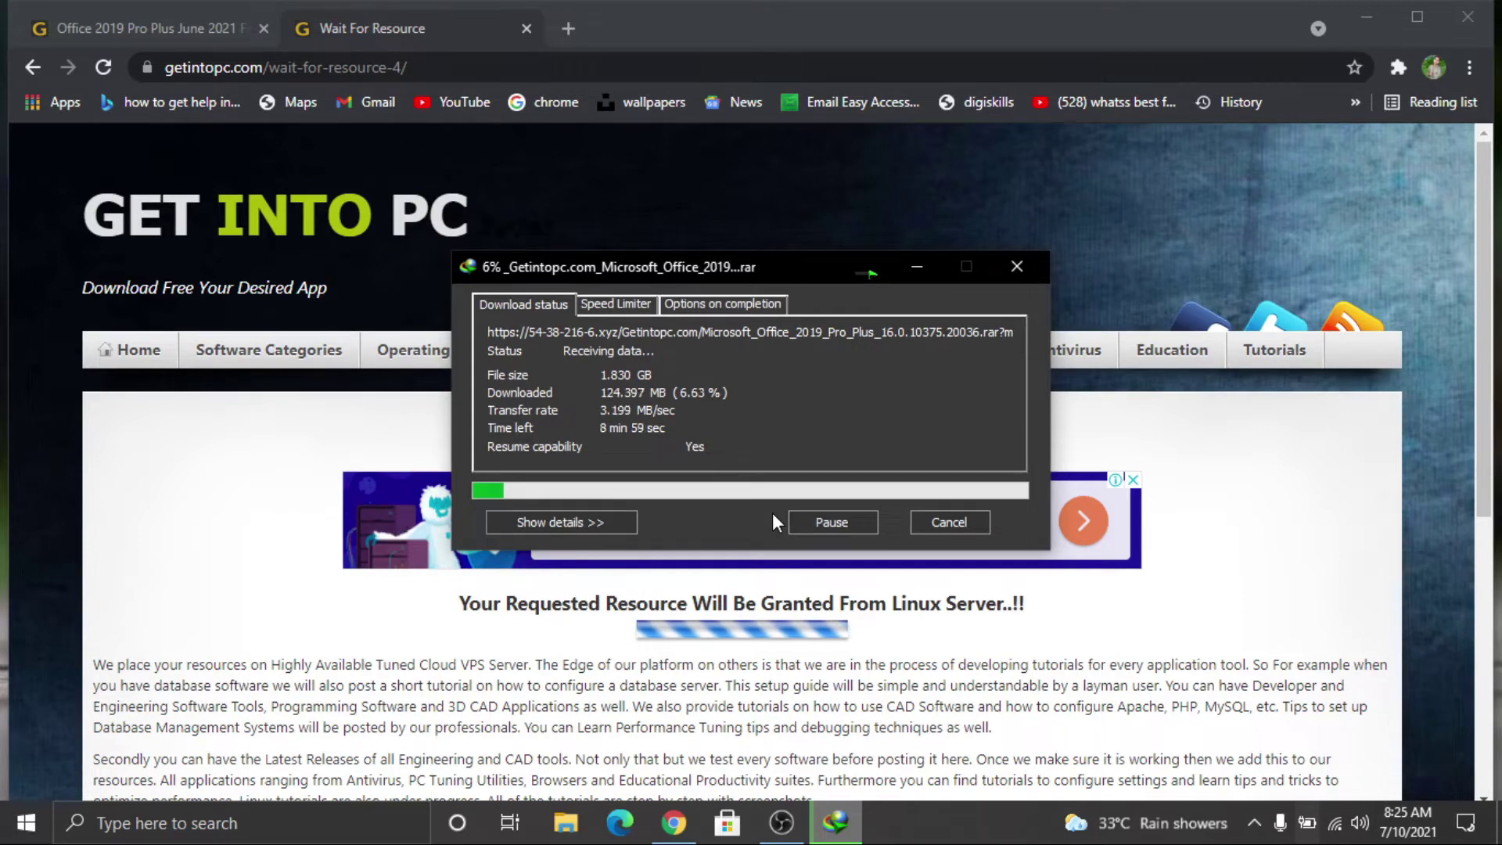
Step: Minimise Chrome and refresh the desktop twice while the download runs
click(1366, 17)
right_click(1163, 63)
click(1211, 124)
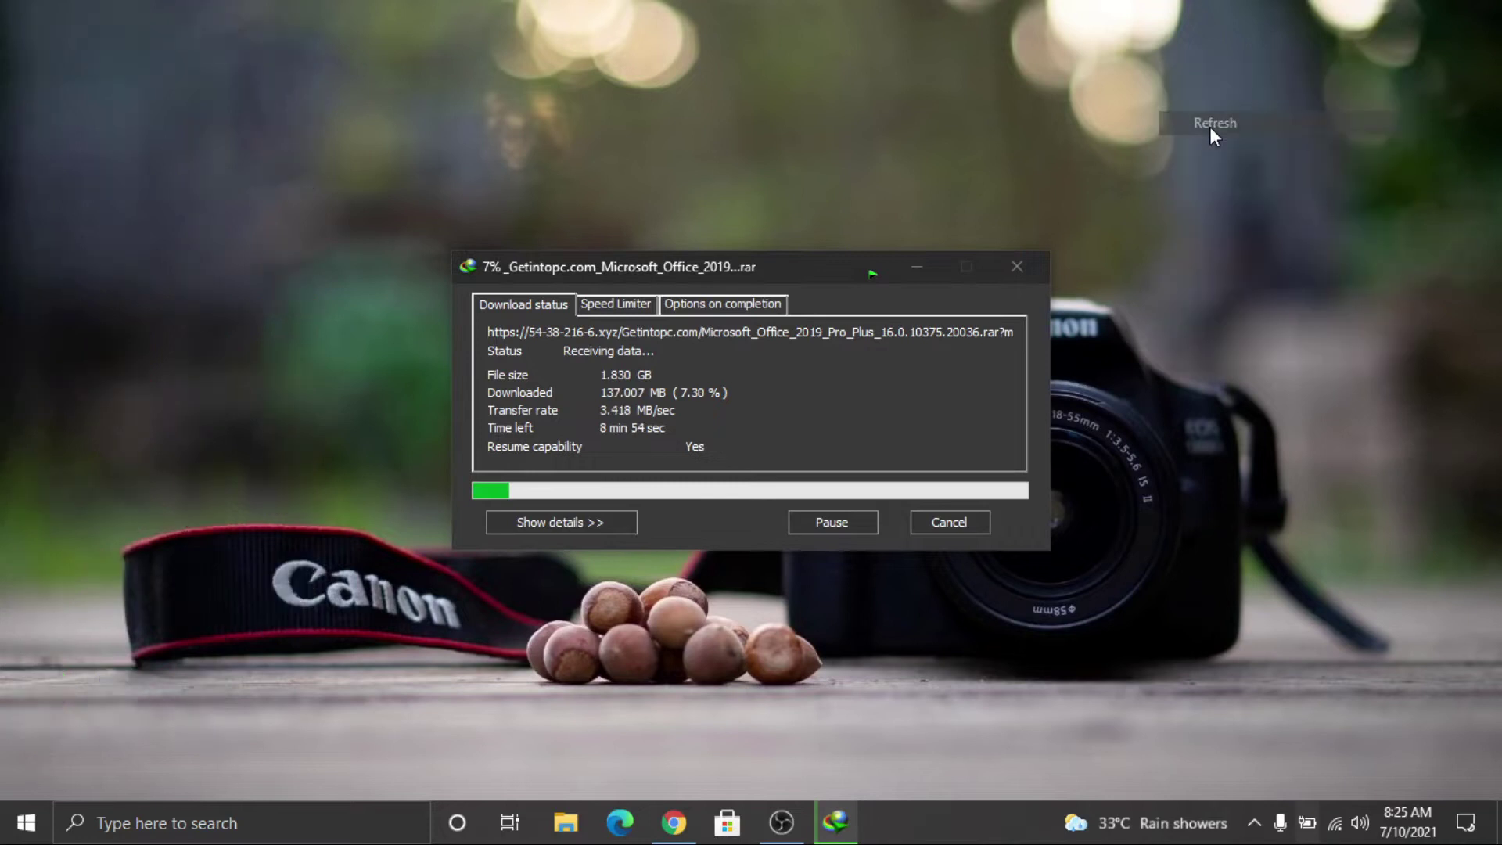
right_click(1137, 87)
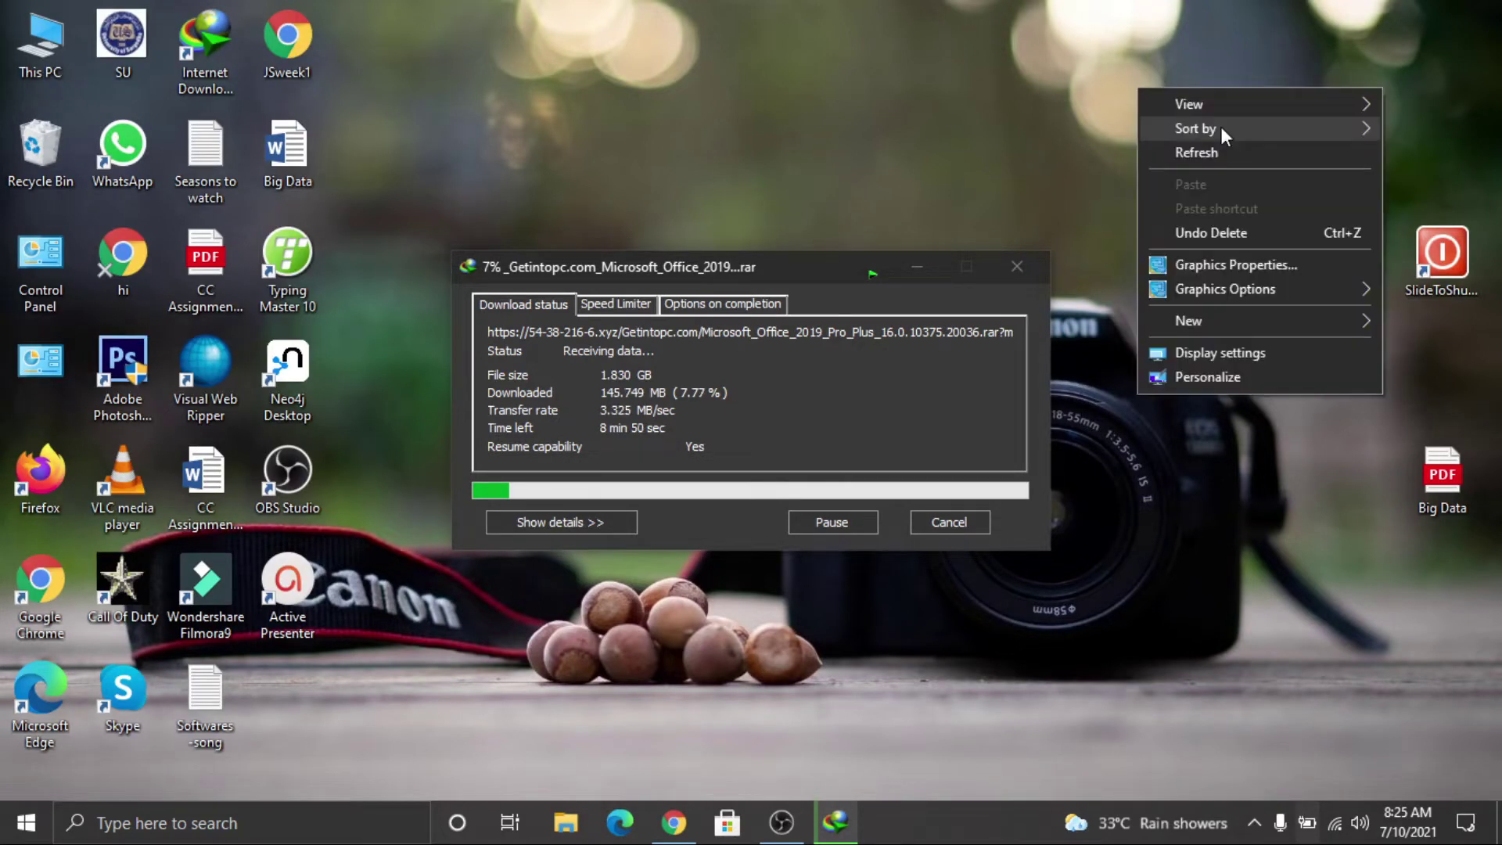
click(1237, 142)
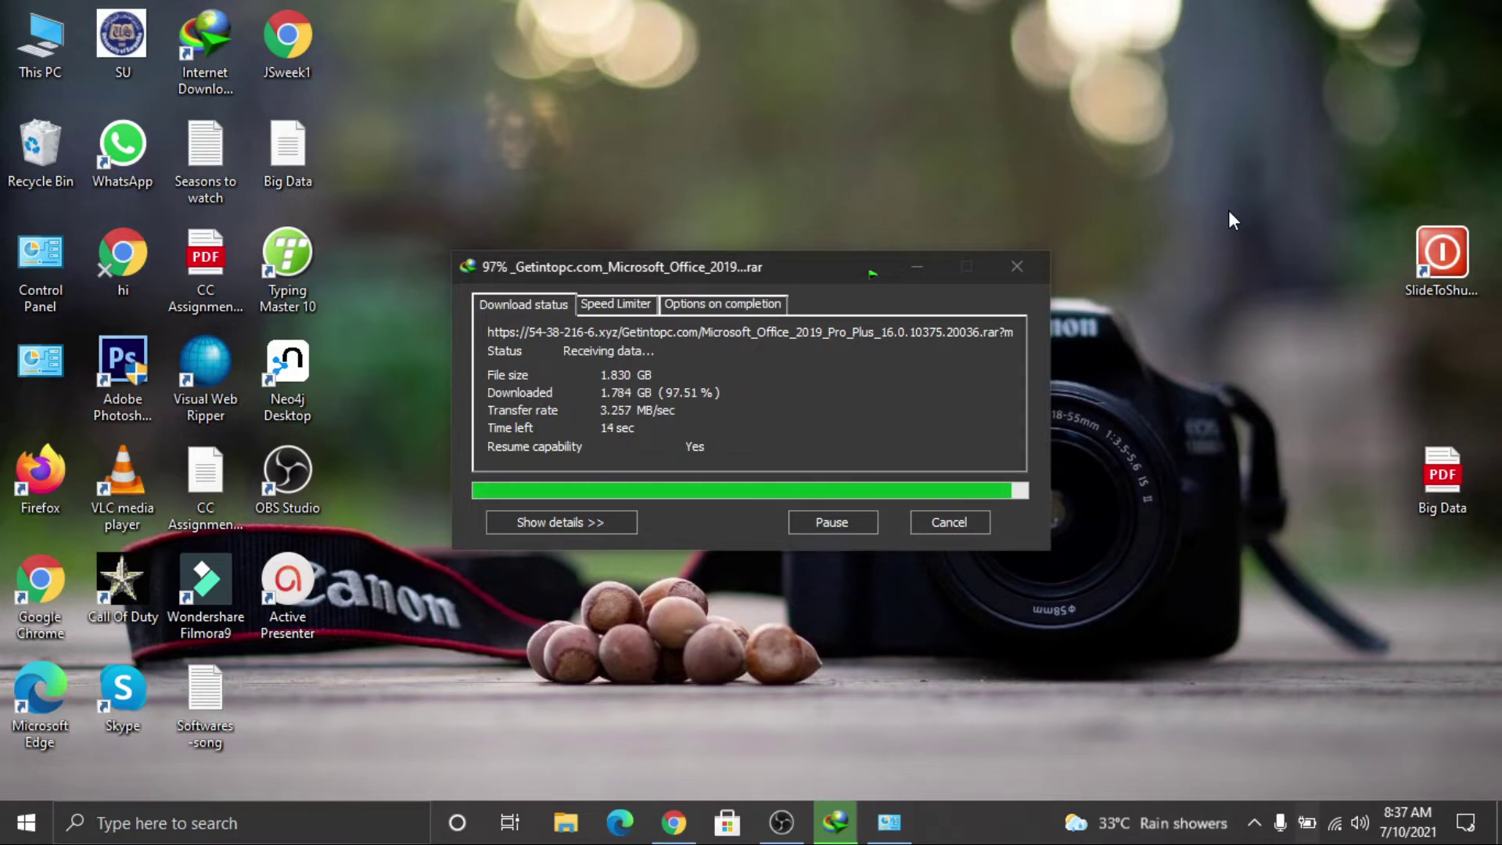
Step: Raise the screen brightness from quick settings and refresh the desktop again
click(1466, 823)
drag(1287, 739, 1418, 739)
right_click(1245, 63)
click(1293, 173)
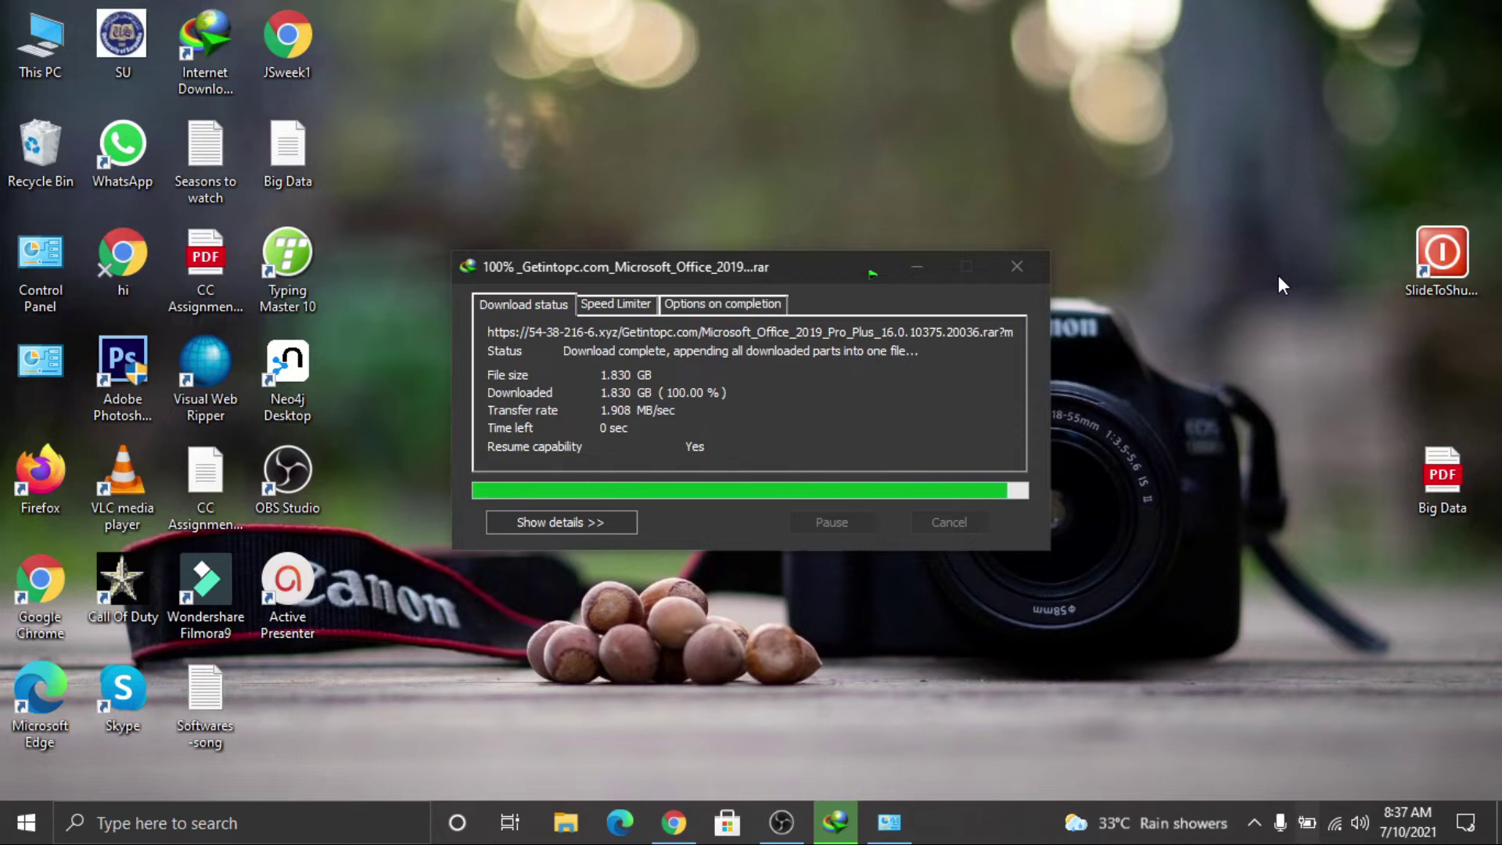
Step: Refresh the desktop several times in a row
right_click(726, 34)
click(792, 108)
right_click(791, 108)
click(843, 167)
right_click(844, 166)
click(896, 227)
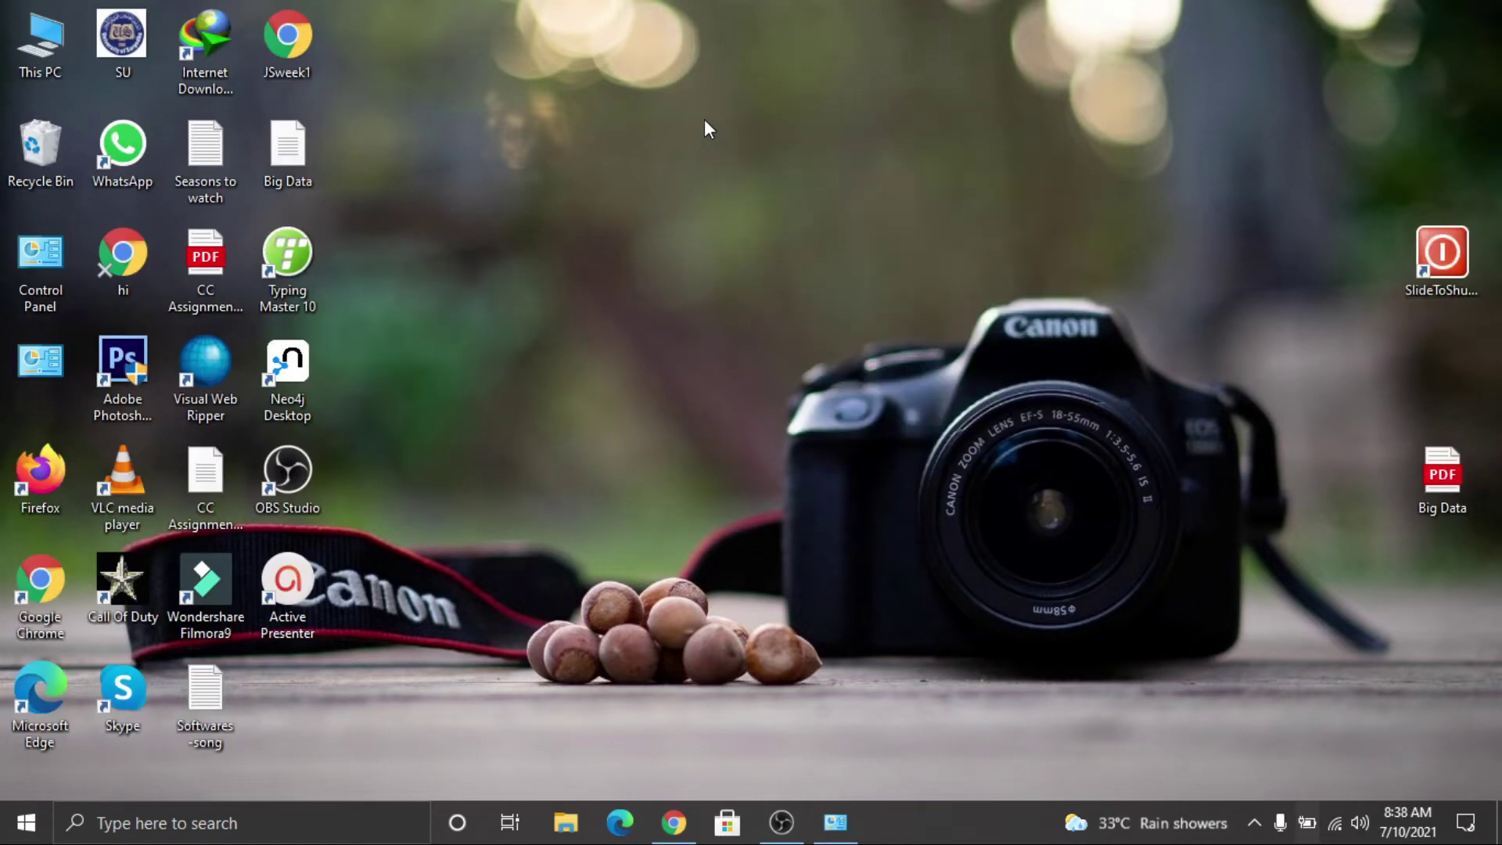
Step: Close the Programs and Features window, refresh the desktop, and check Wi-Fi status
click(836, 824)
click(1381, 127)
right_click(602, 53)
click(684, 119)
click(1339, 832)
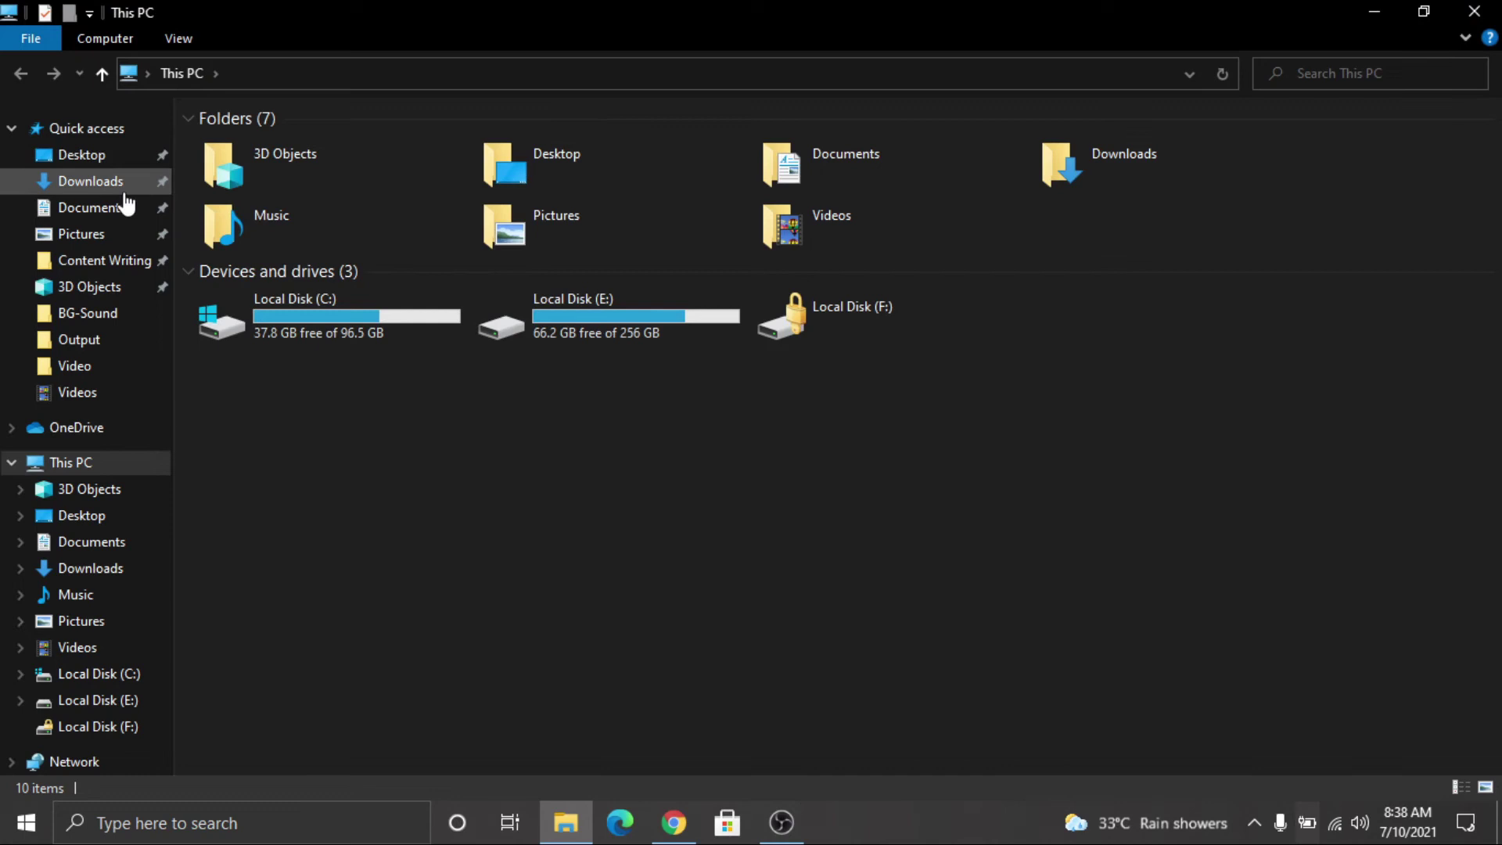
Step: Extract the Office 2019 rar in Downloads\Compressed with Extract Here, supplying the archive password
click(125, 184)
double_click(275, 232)
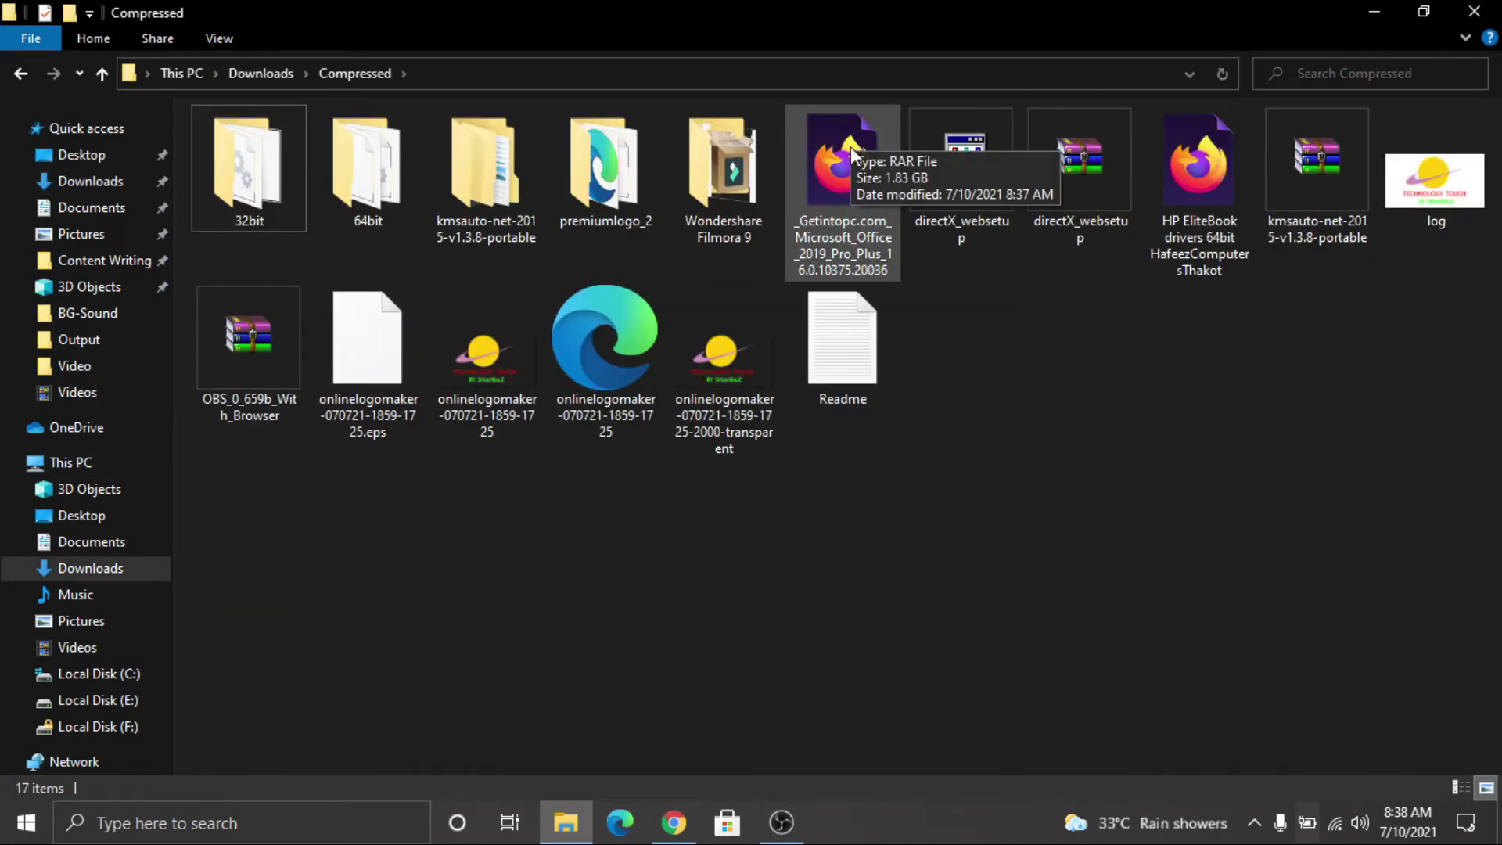
click(843, 180)
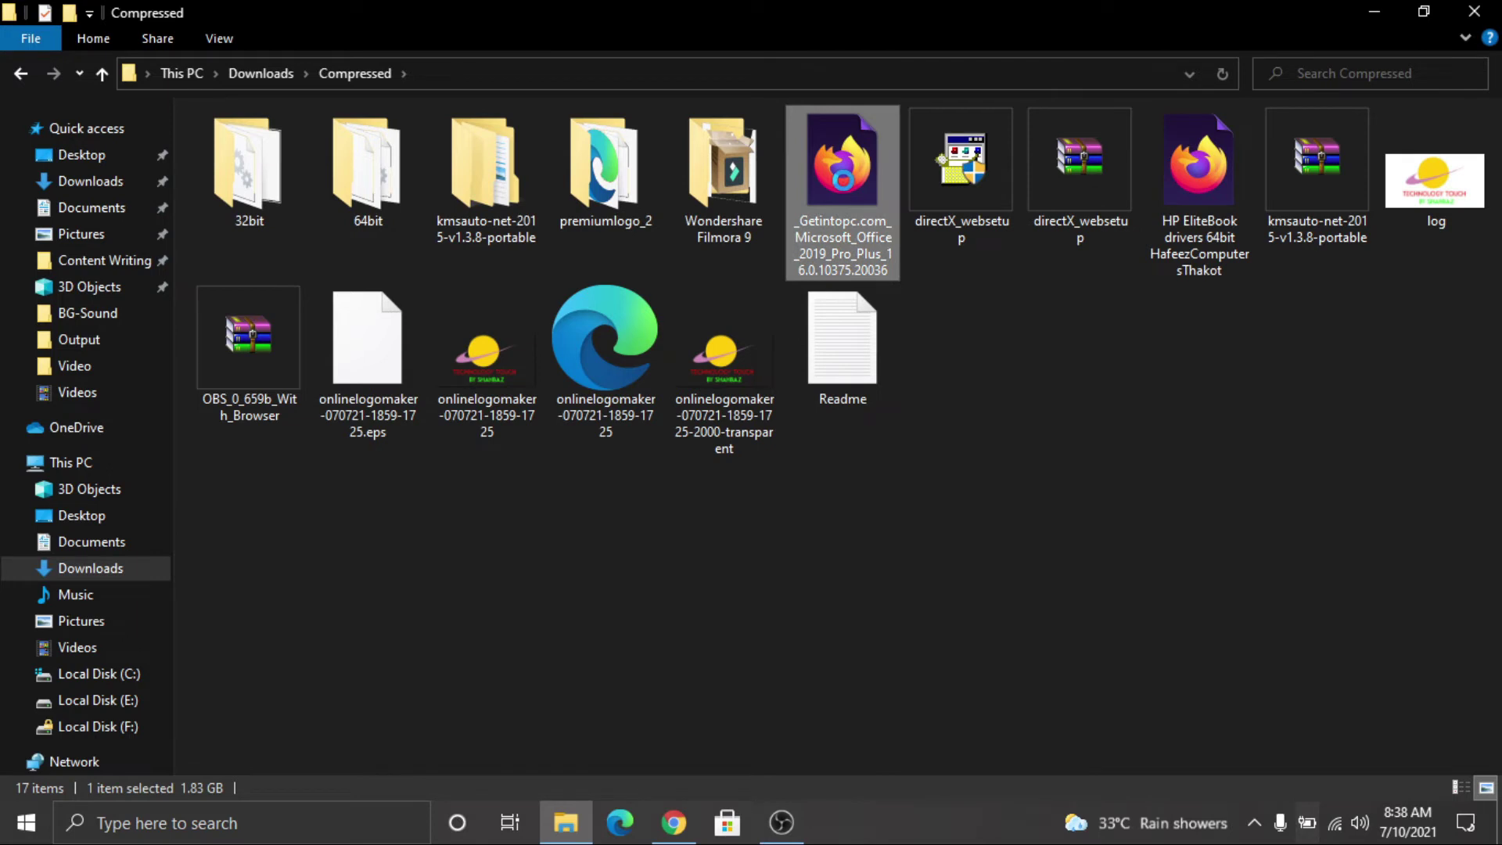
right_click(843, 179)
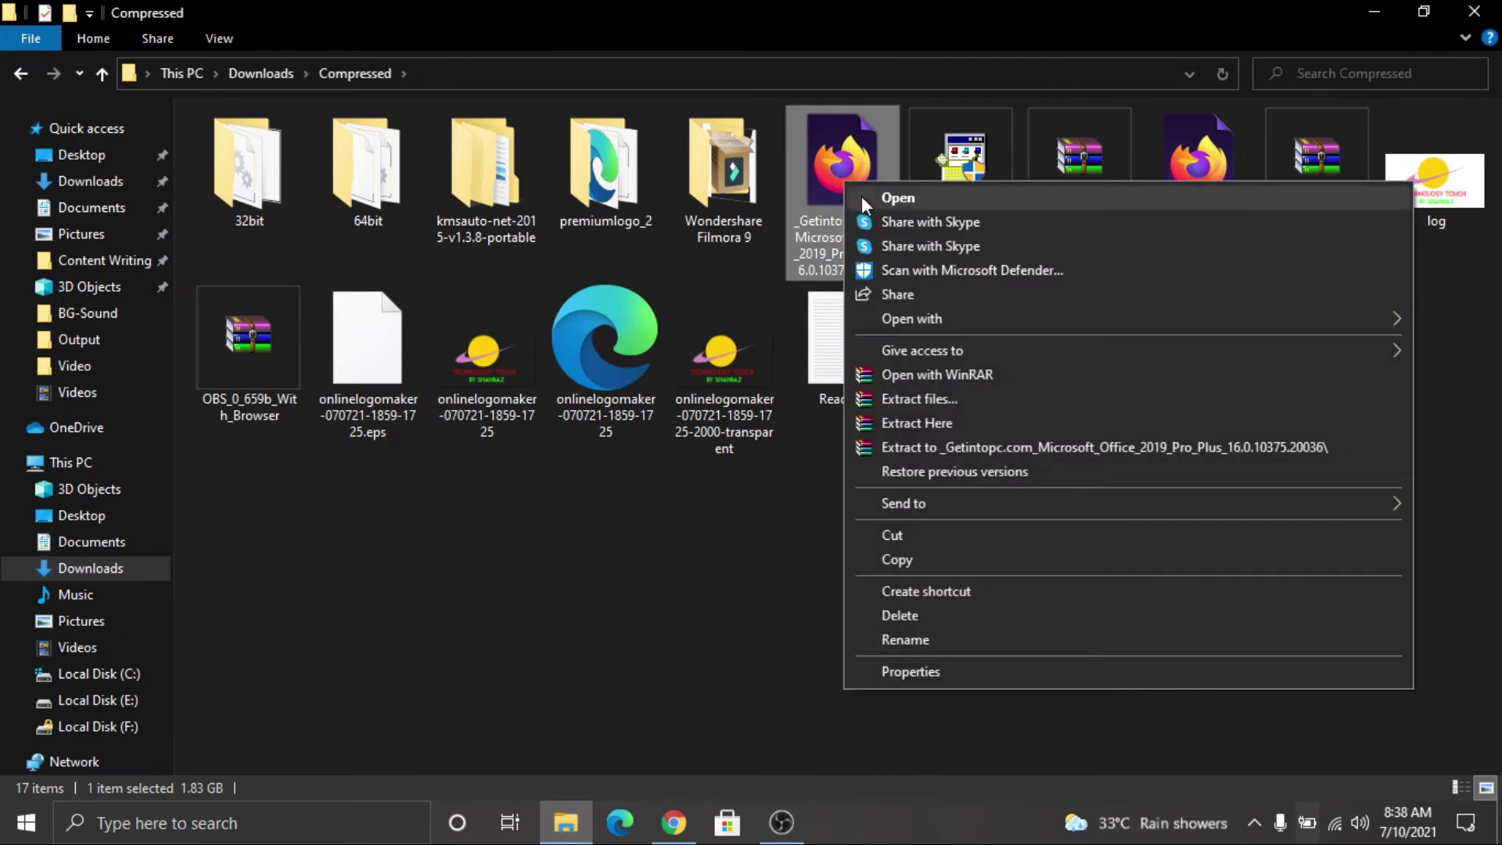
click(947, 426)
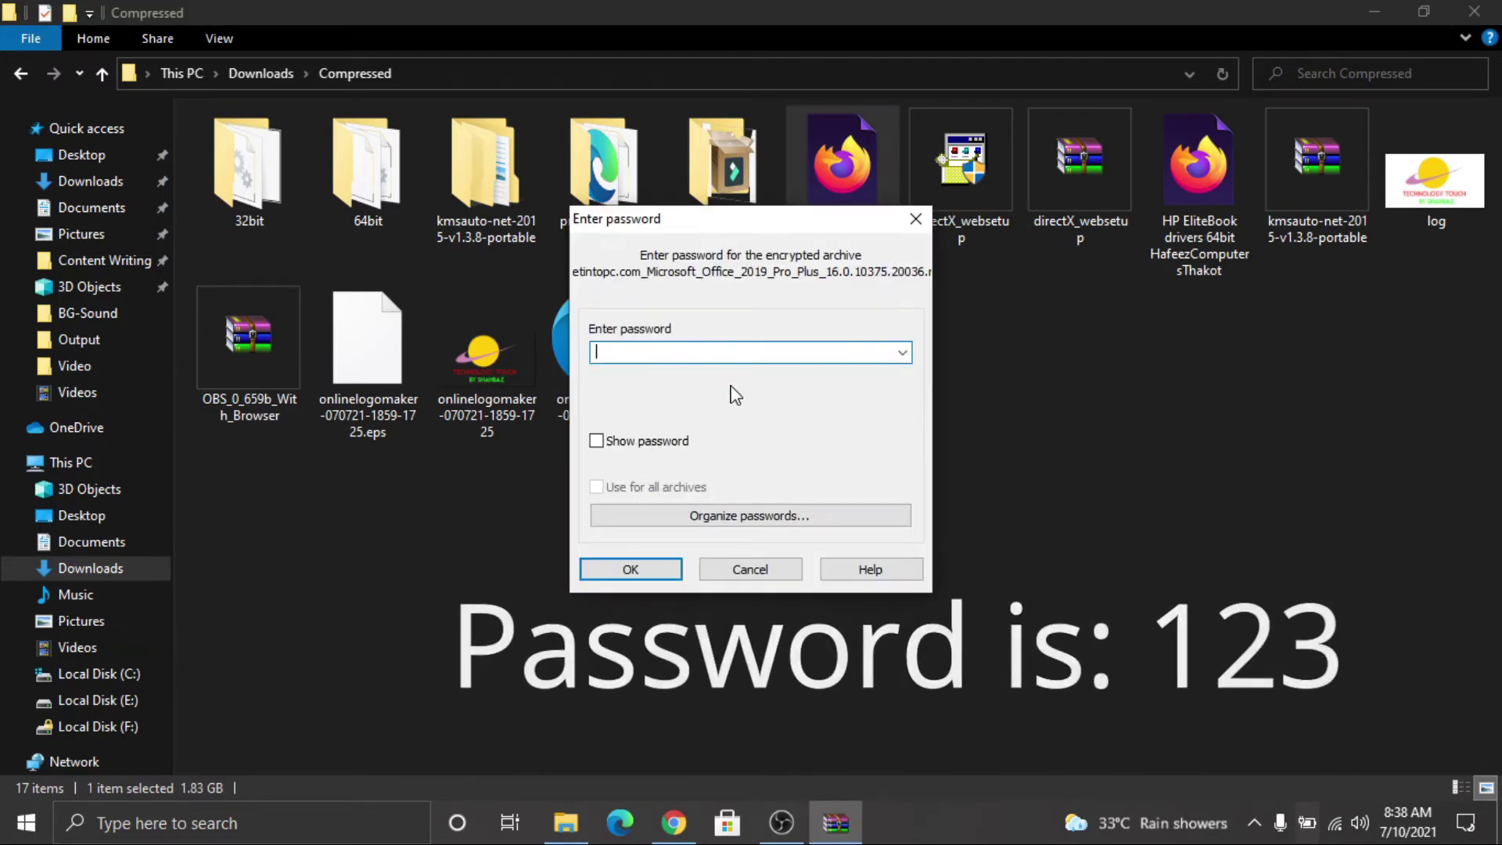
text(123)
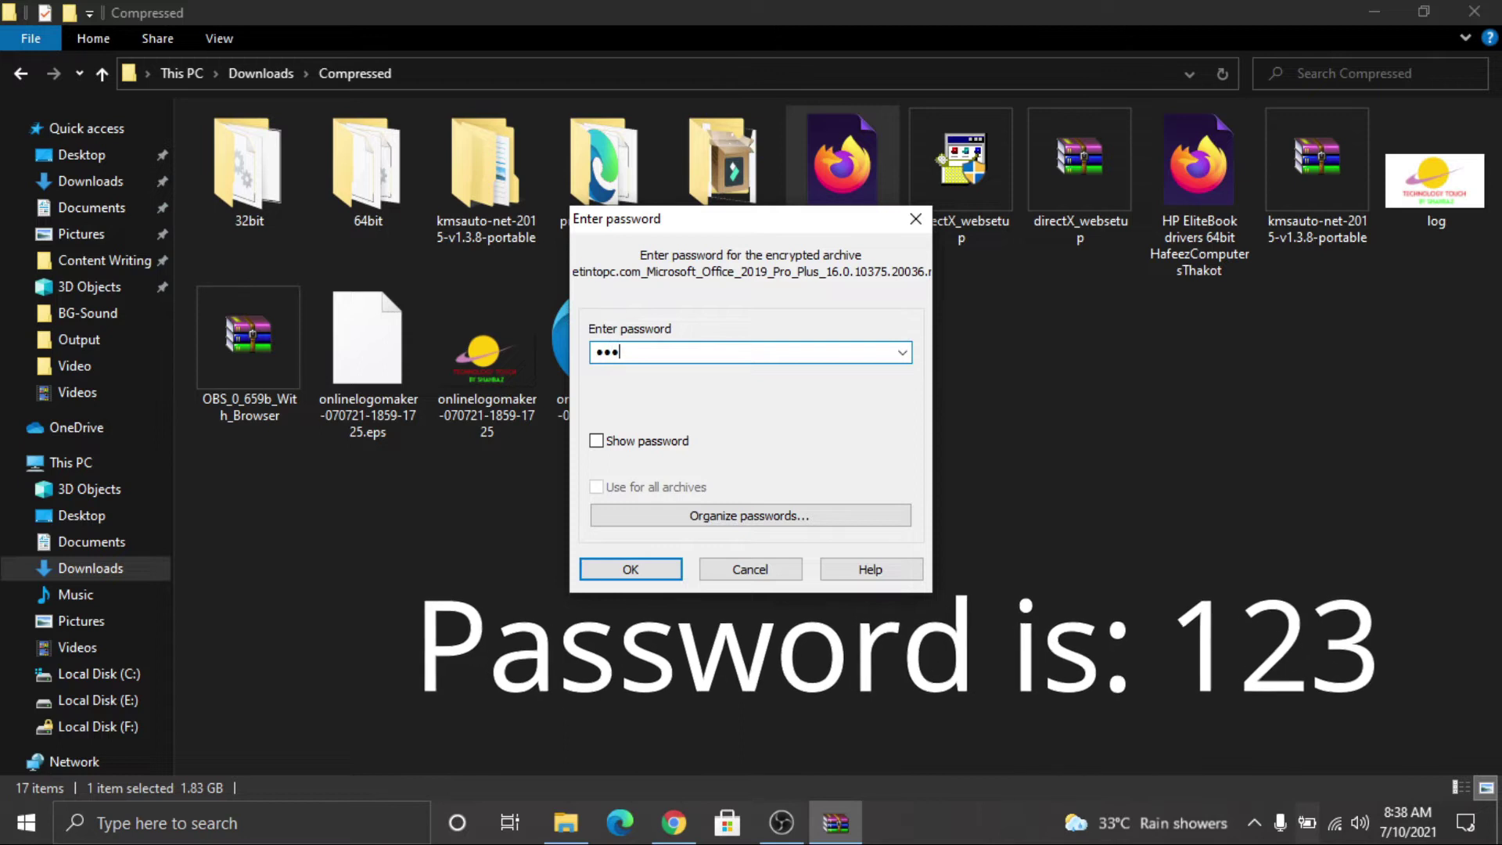
click(669, 577)
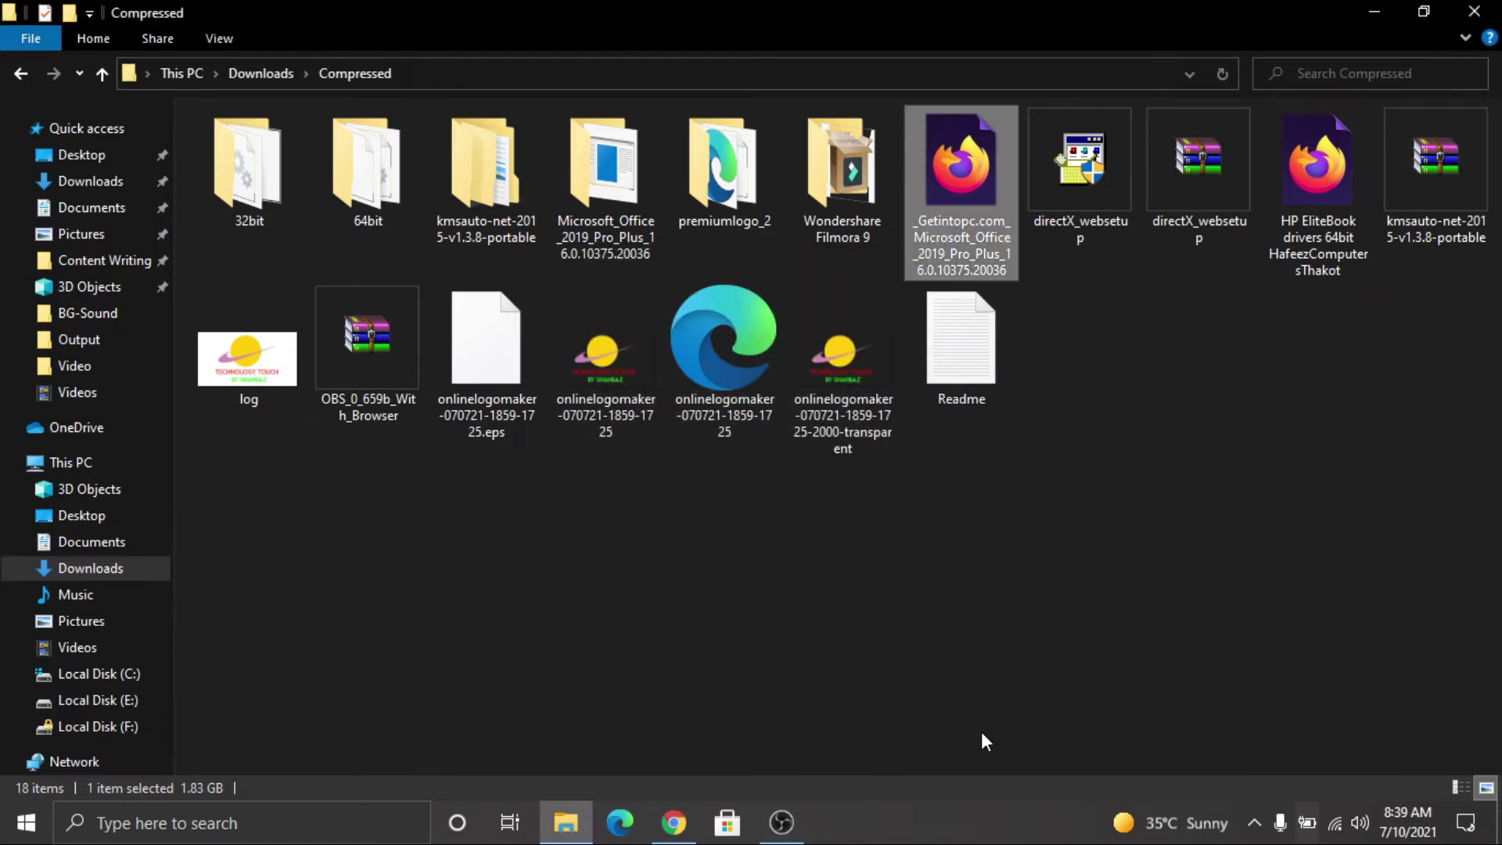
right_click(1217, 419)
Step: Open the extracted Microsoft_Office_2019_Pro_Plus folder and refresh its contents
click(1282, 509)
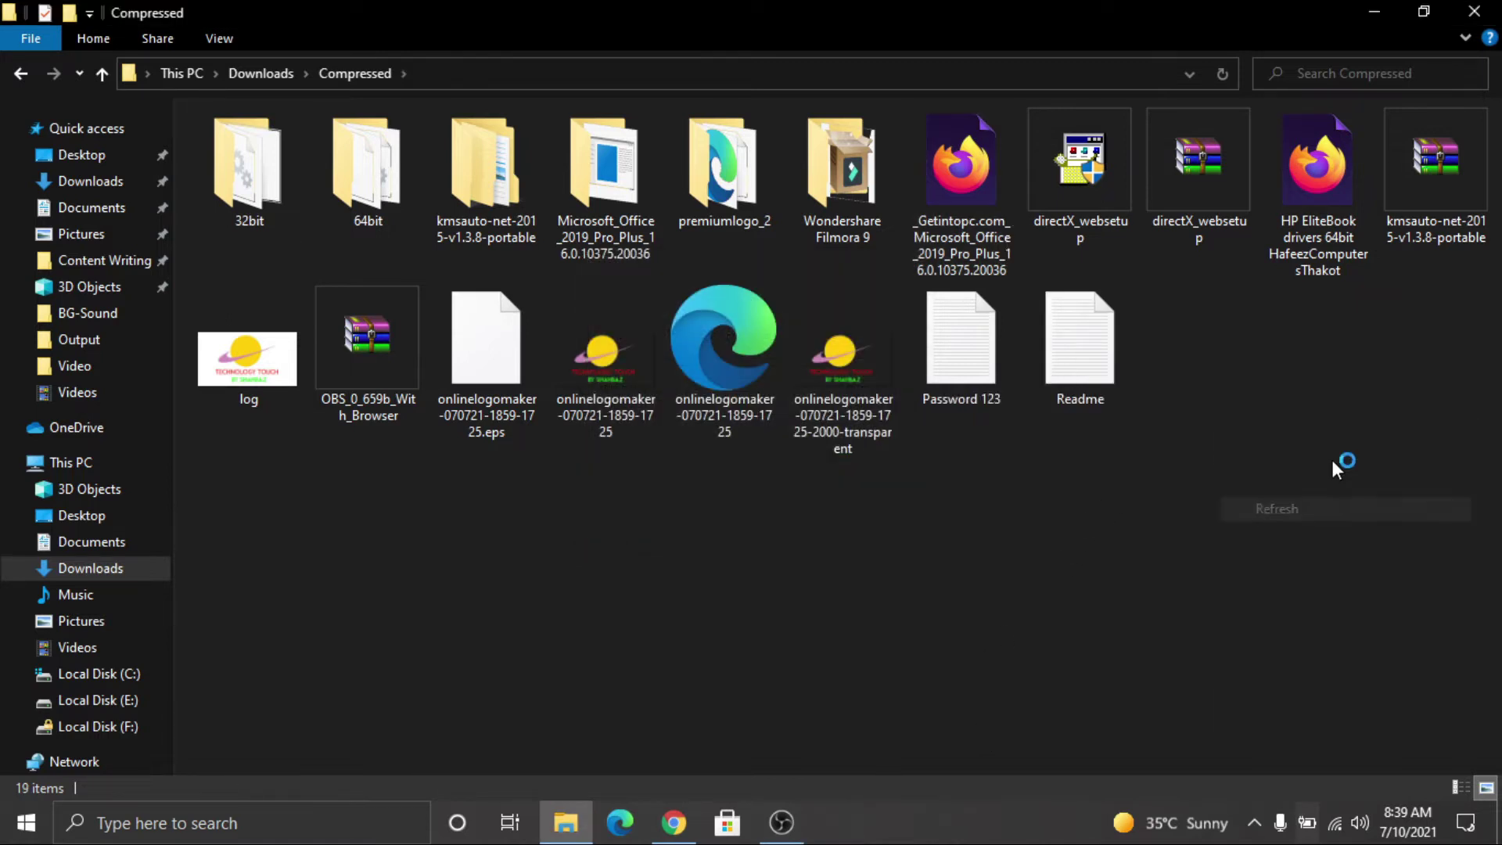
click(596, 229)
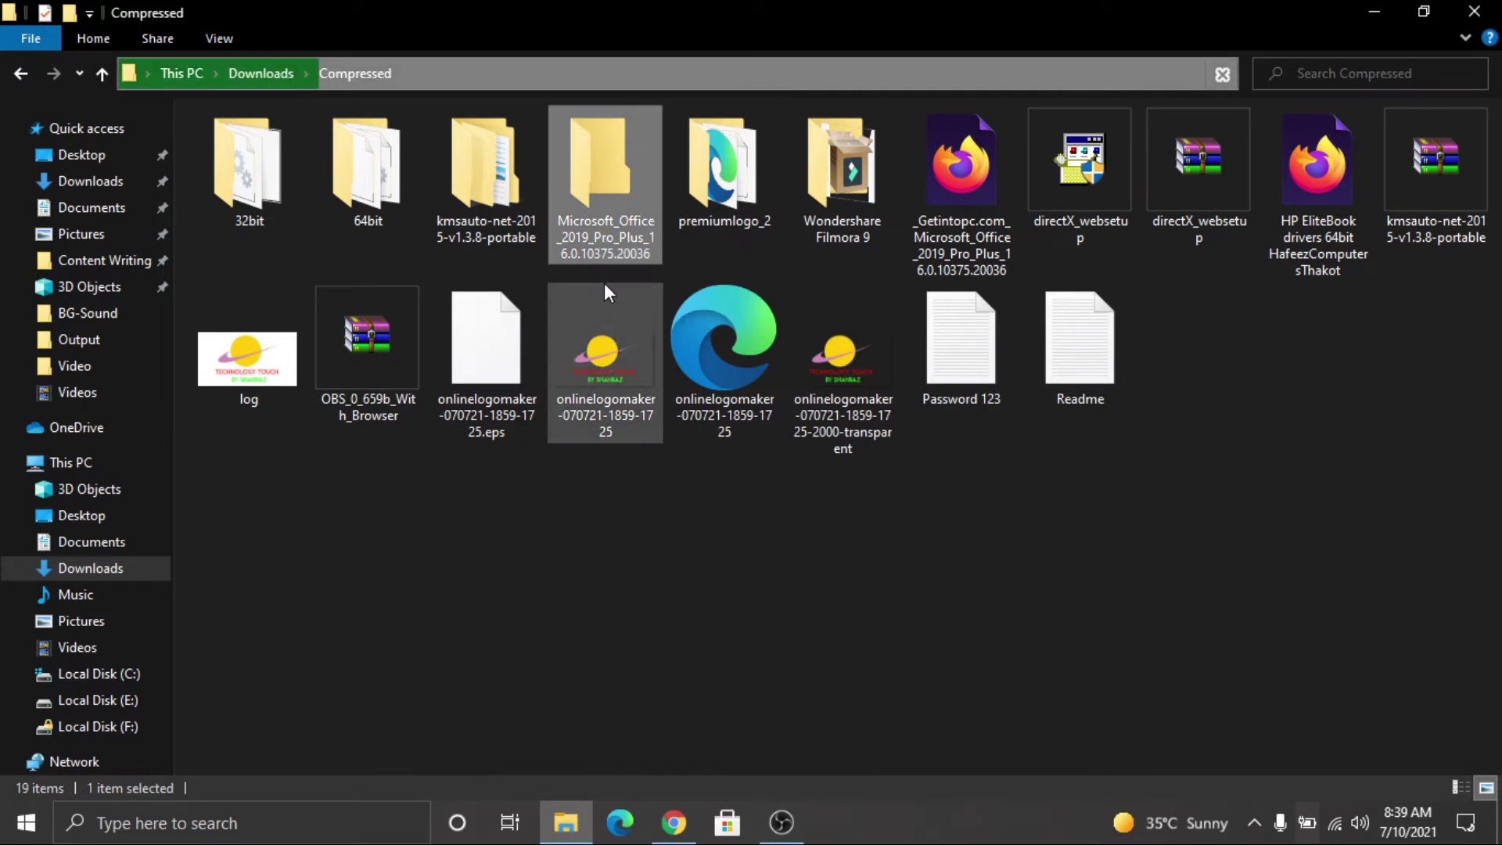
right_click(605, 174)
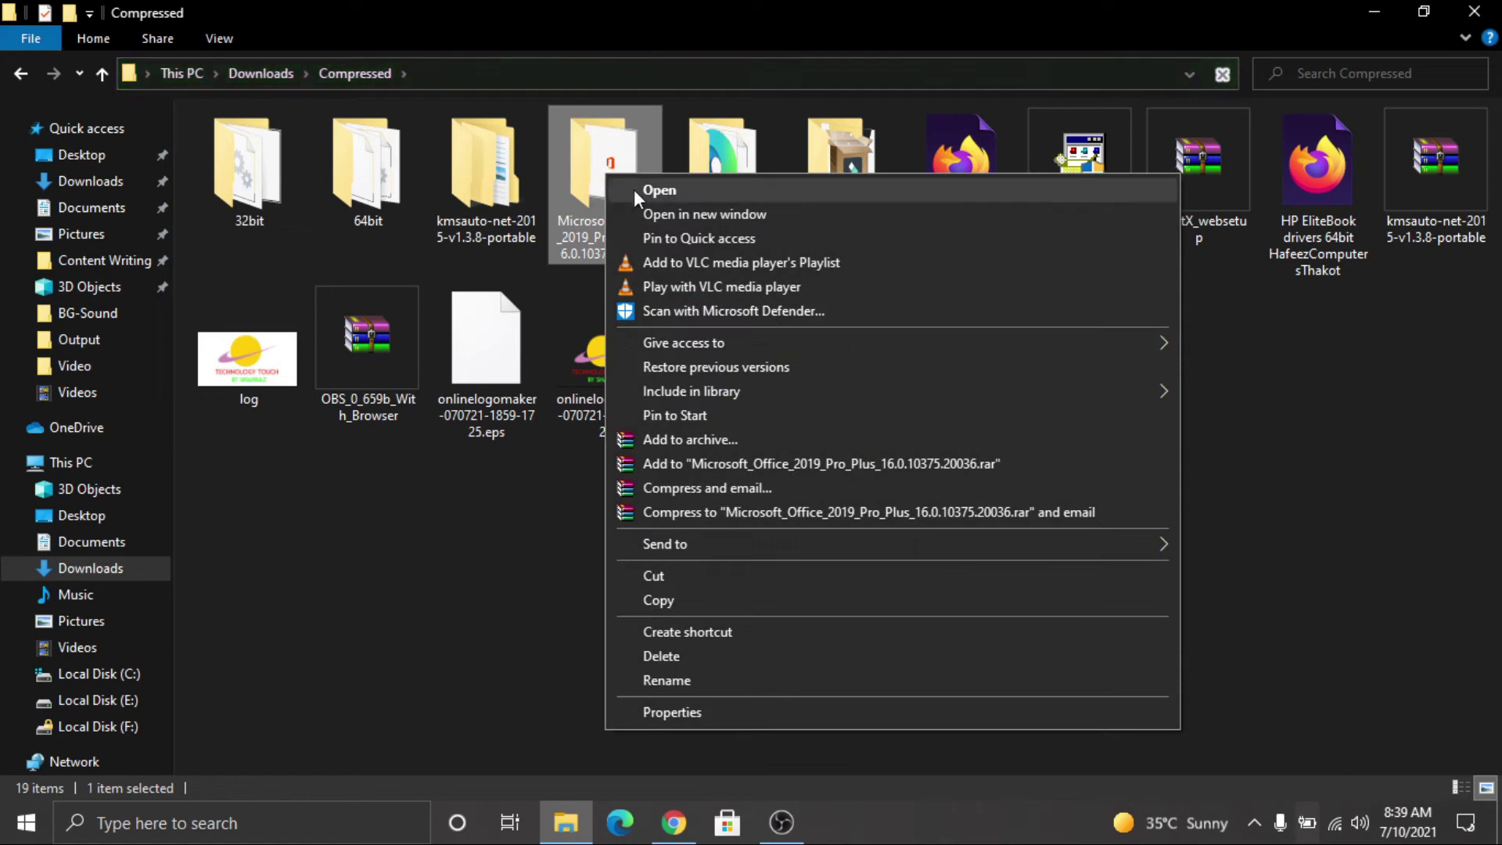
click(634, 189)
right_click(631, 274)
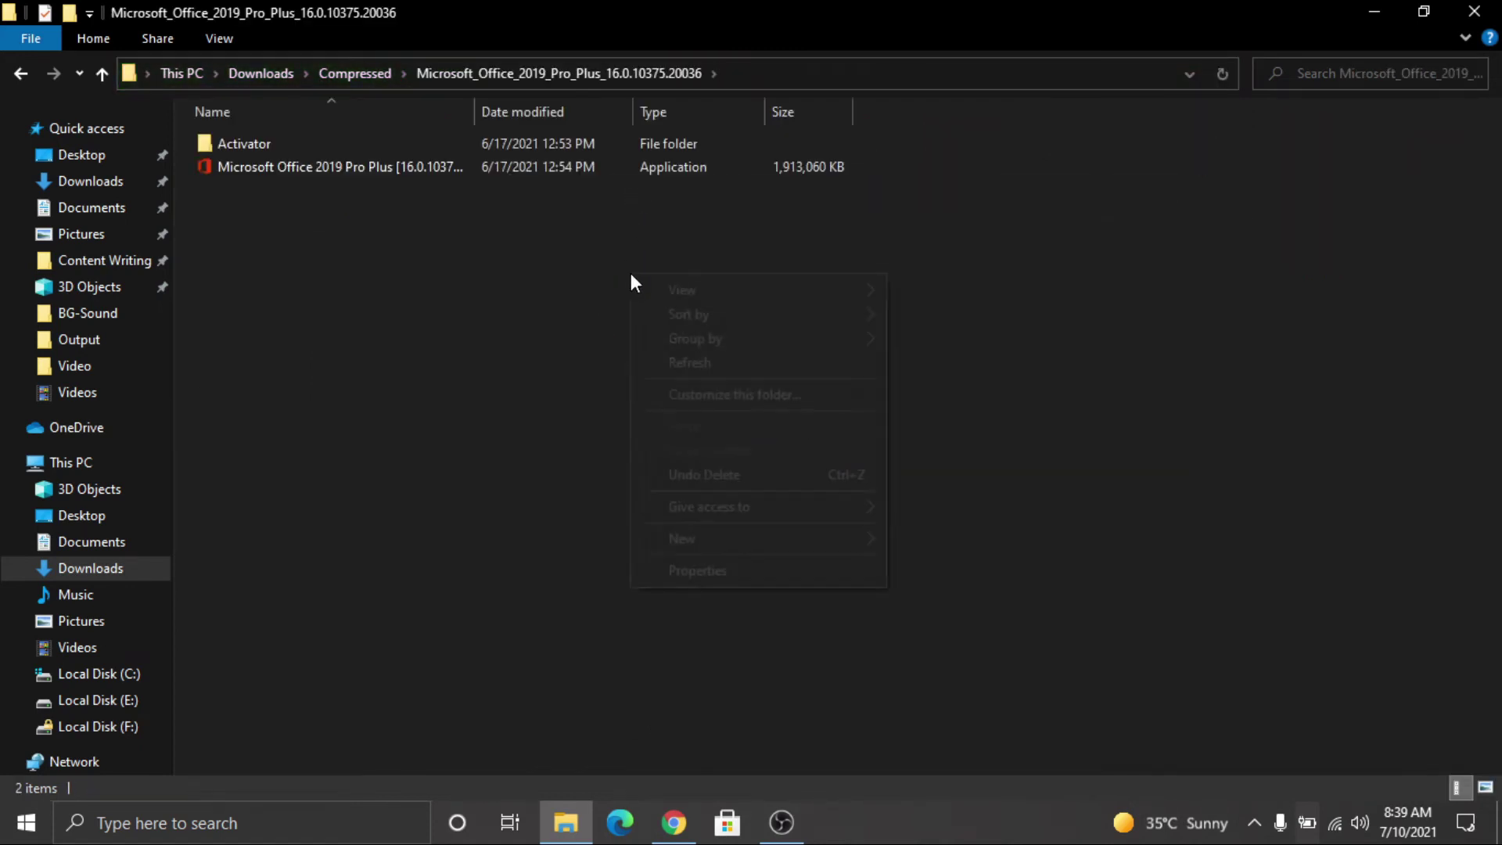
click(729, 368)
right_click(701, 279)
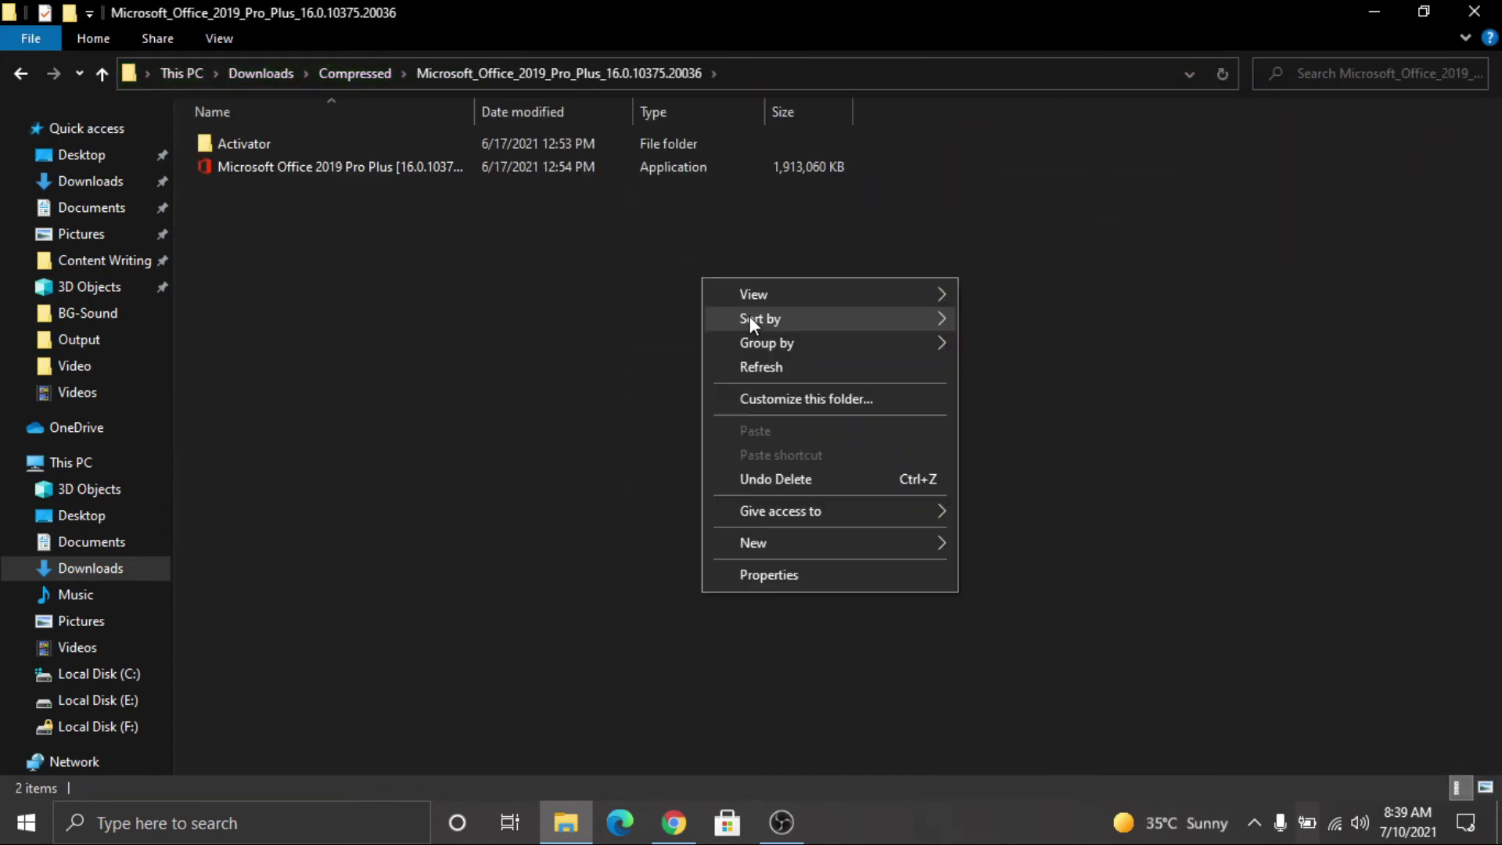
click(778, 365)
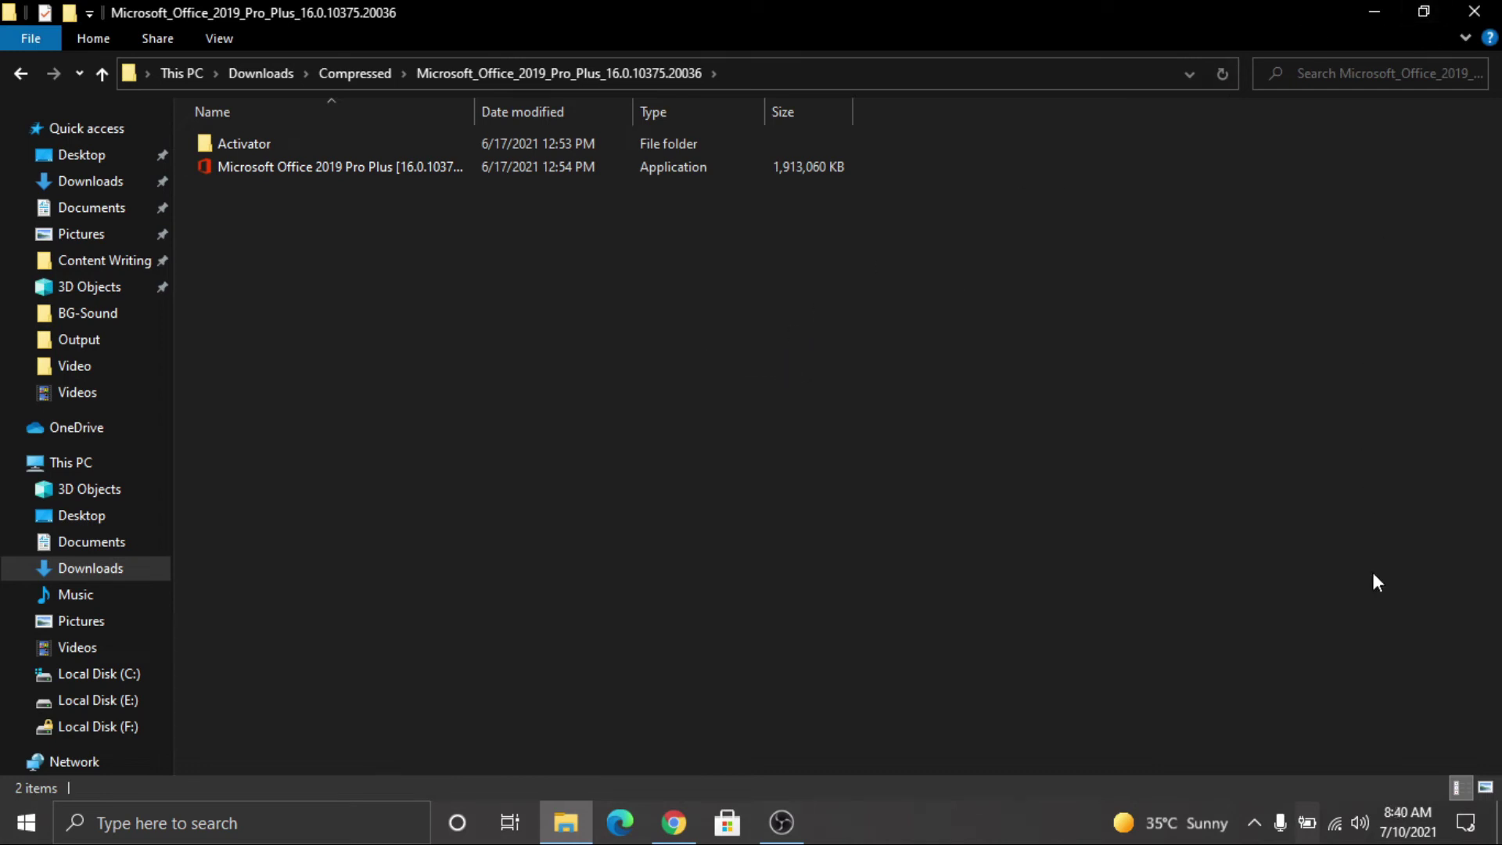
Step: Switch Wi-Fi off from the network panel, refresh the folder, and minimise File Explorer
click(1344, 839)
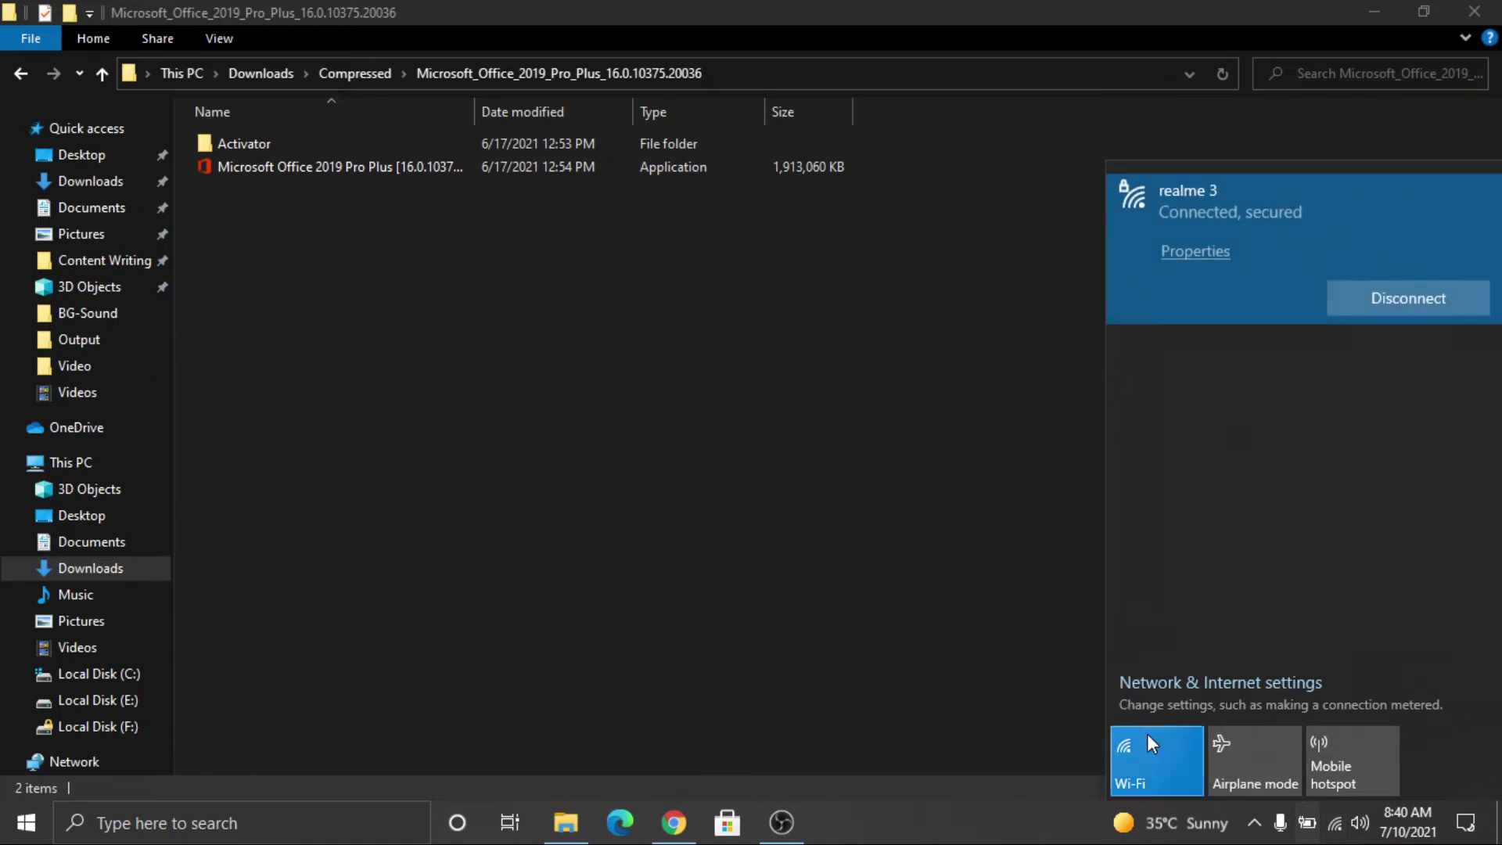
click(1170, 753)
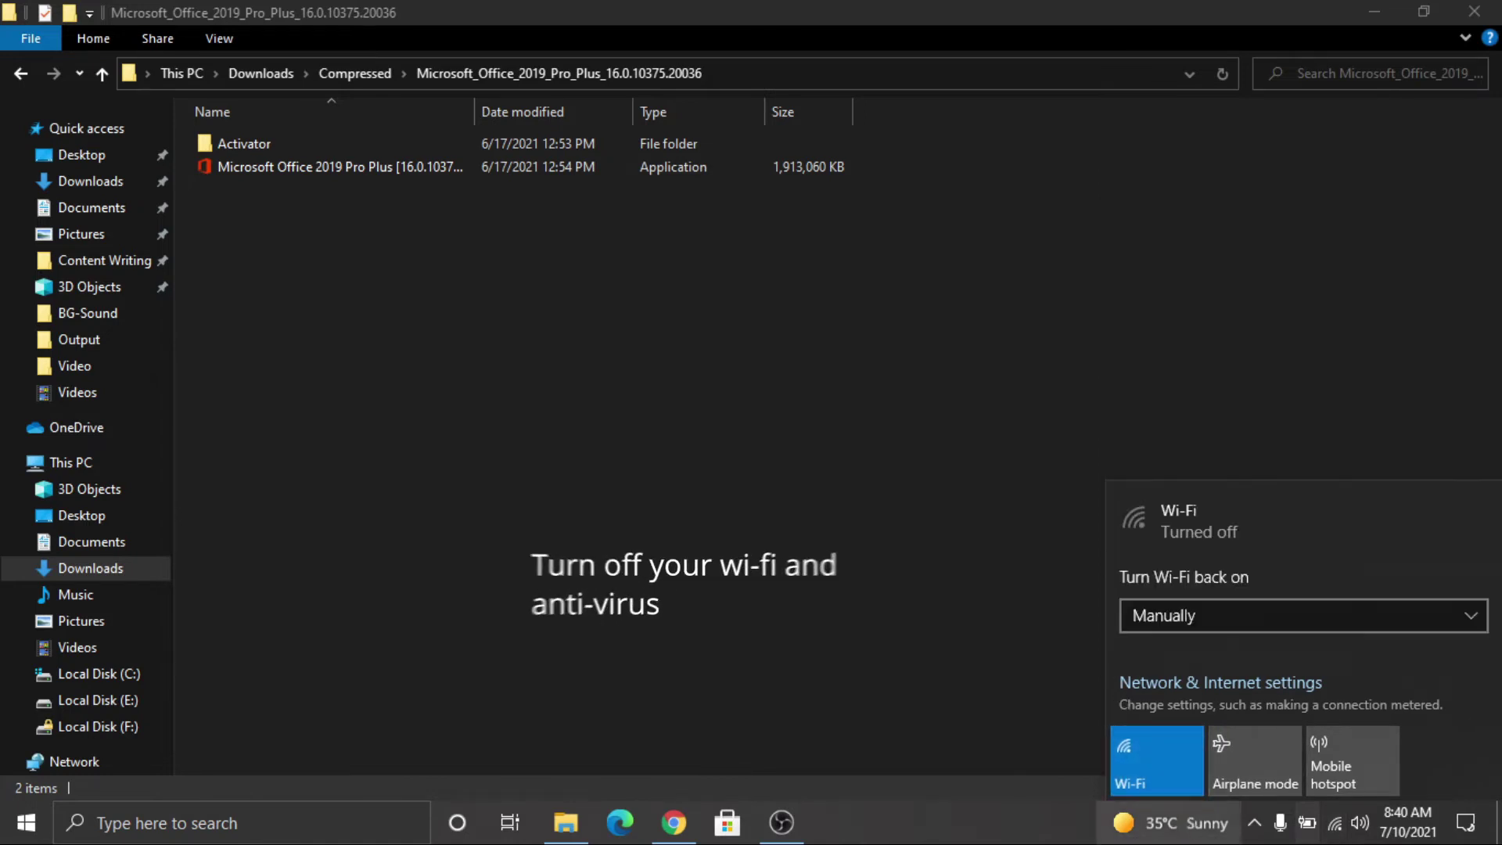
click(844, 372)
right_click(852, 376)
click(970, 465)
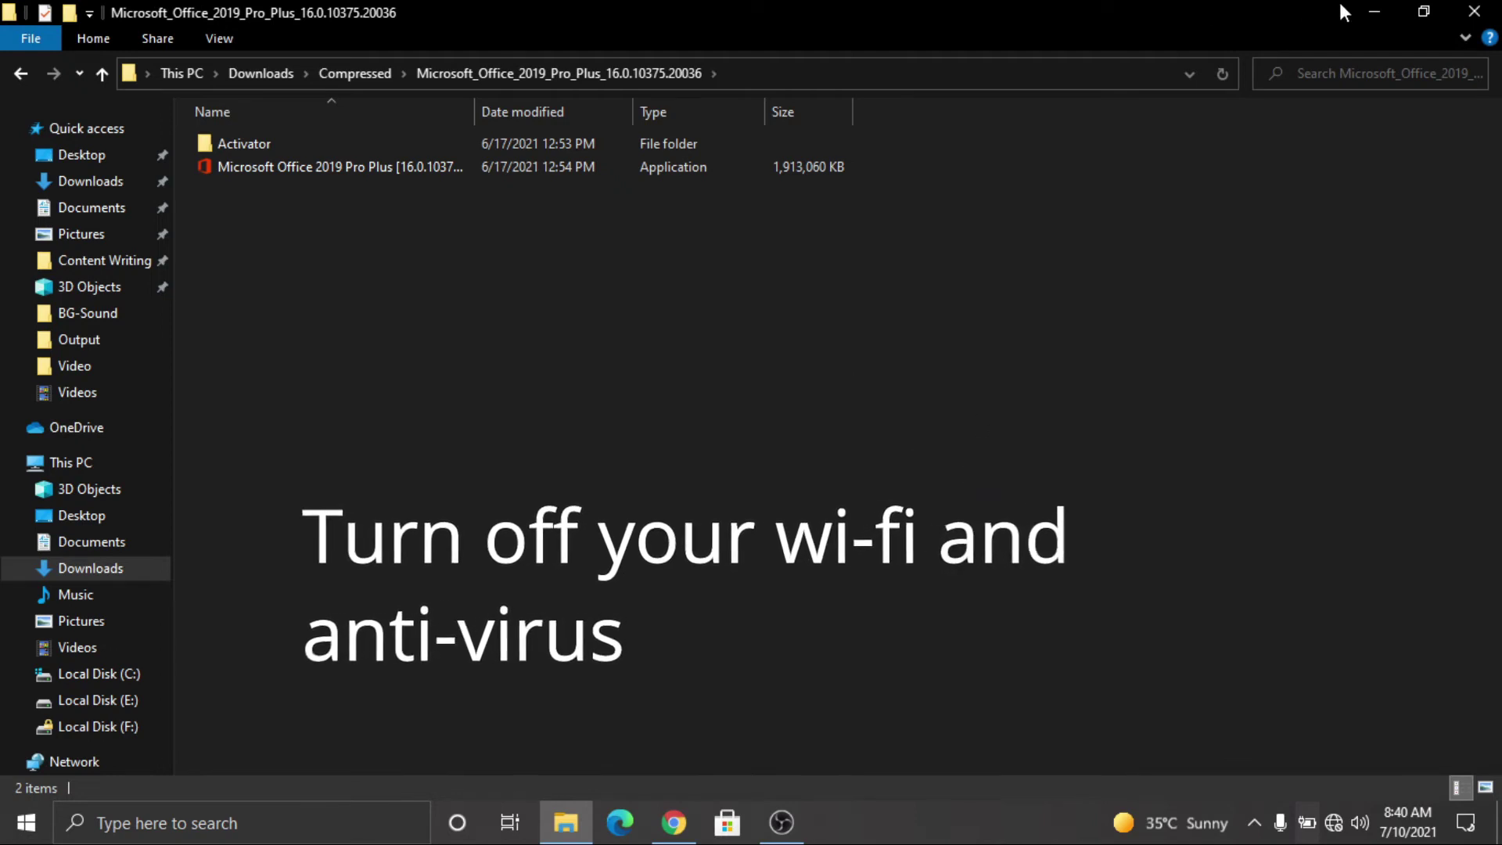
click(1373, 13)
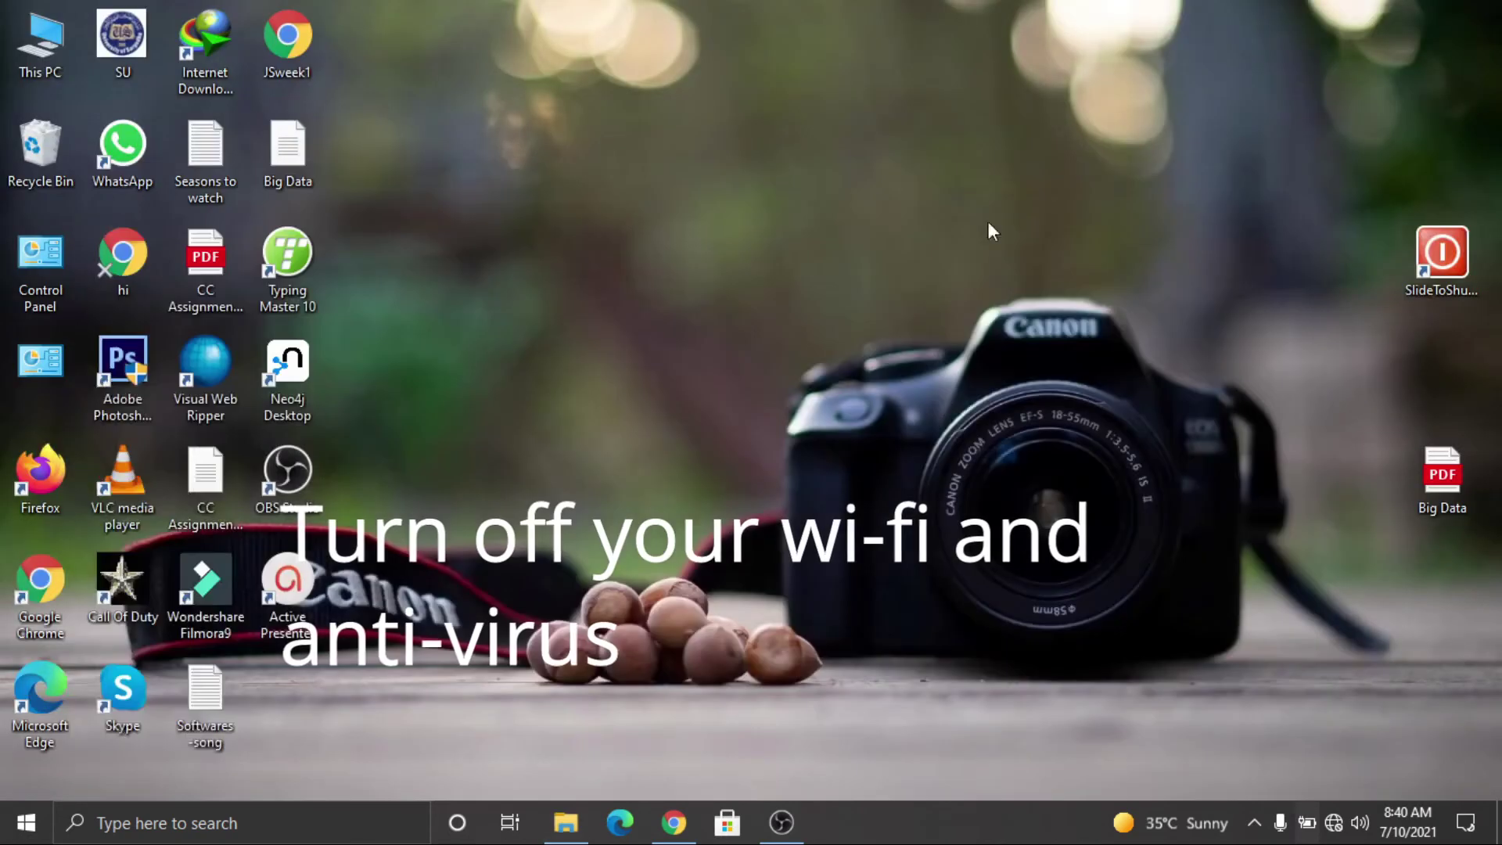
Step: Go through Settings > Update & Security > Windows Security to Virus & threat protection
click(26, 822)
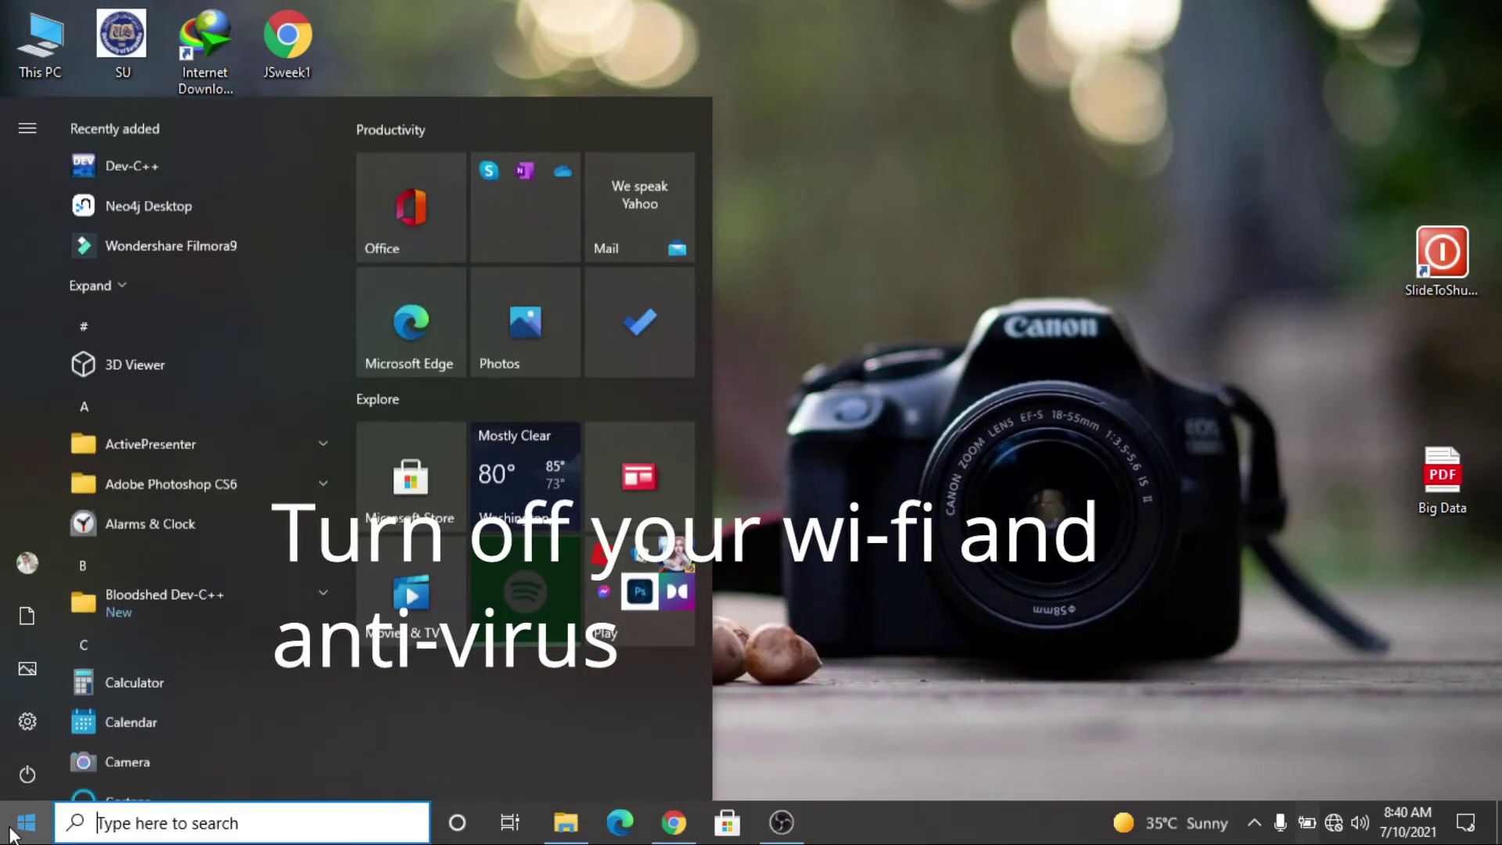
click(39, 715)
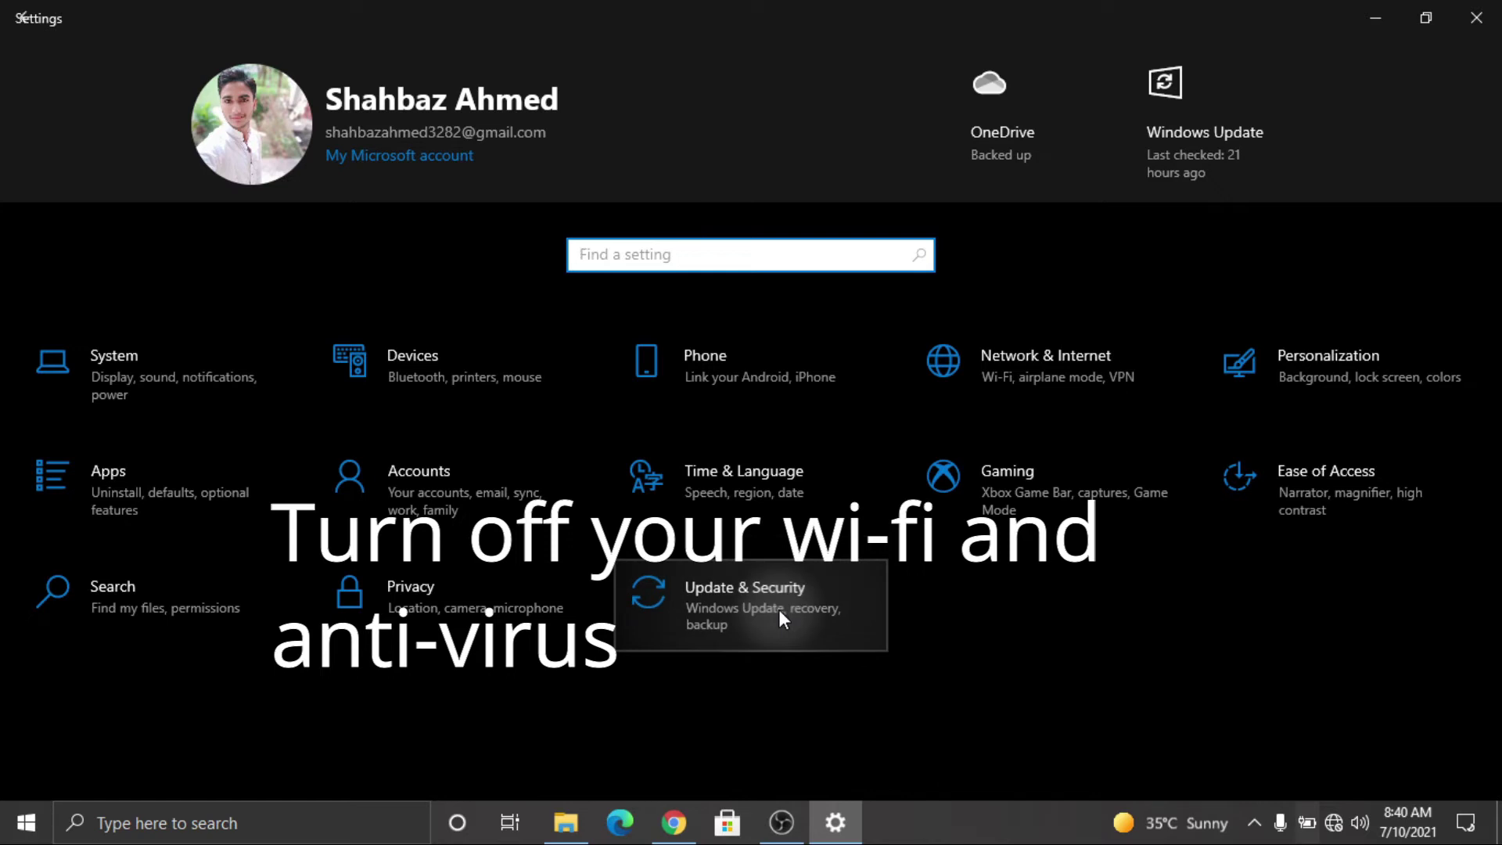
click(810, 642)
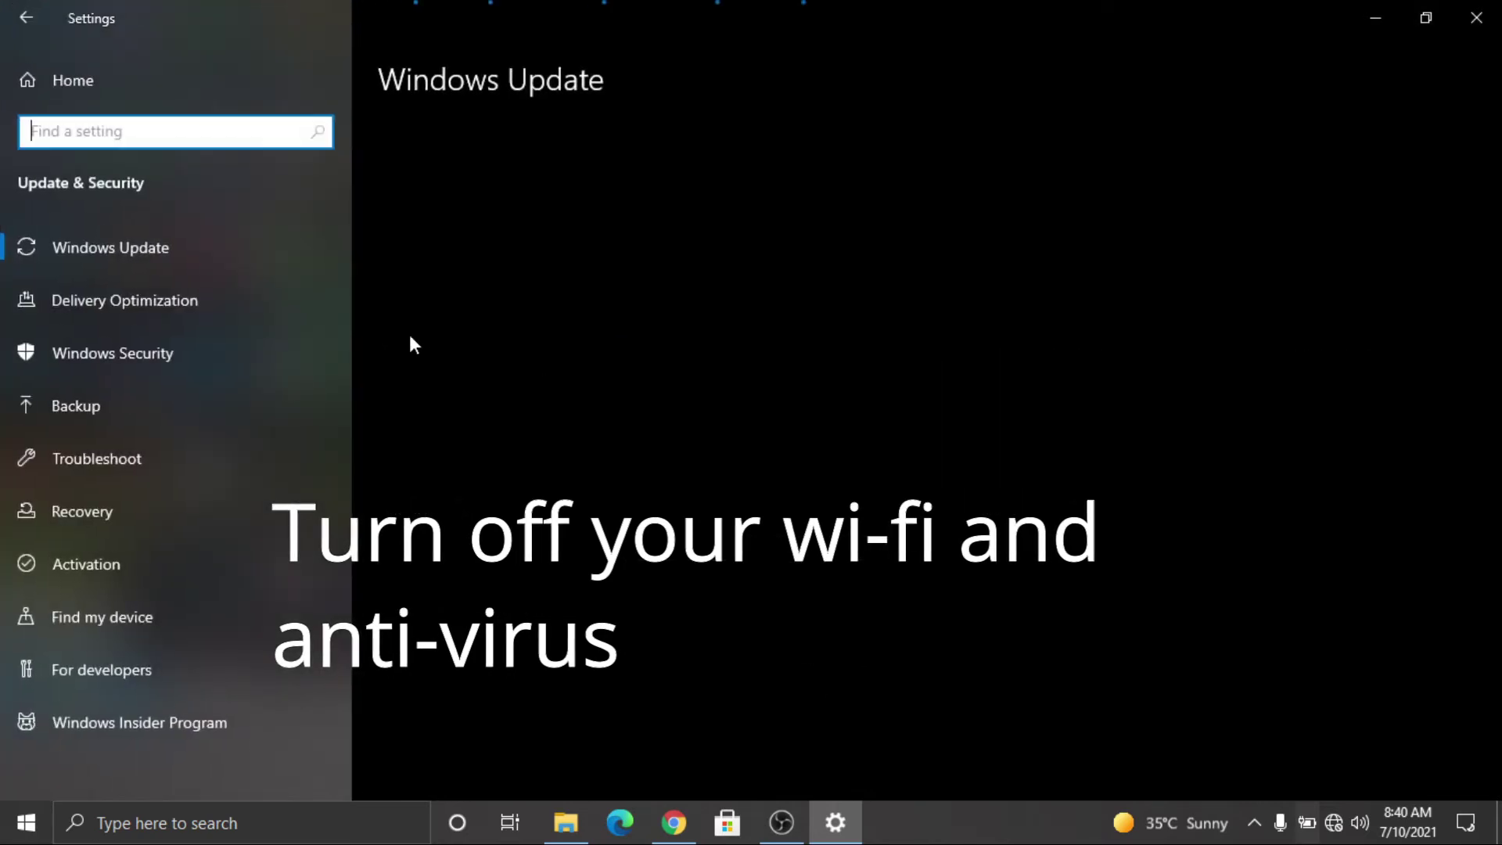
click(50, 358)
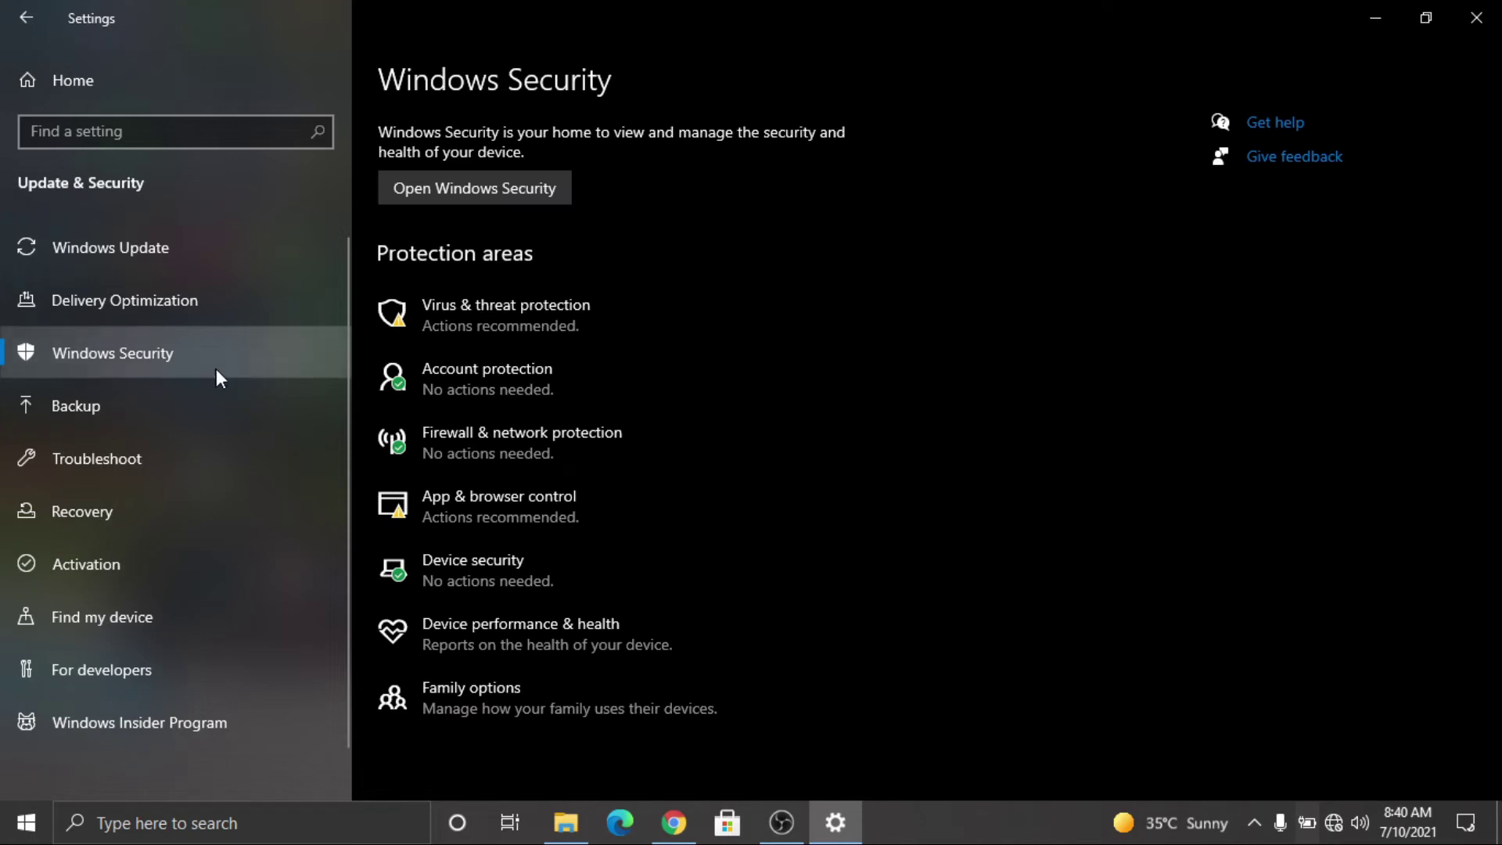
click(523, 339)
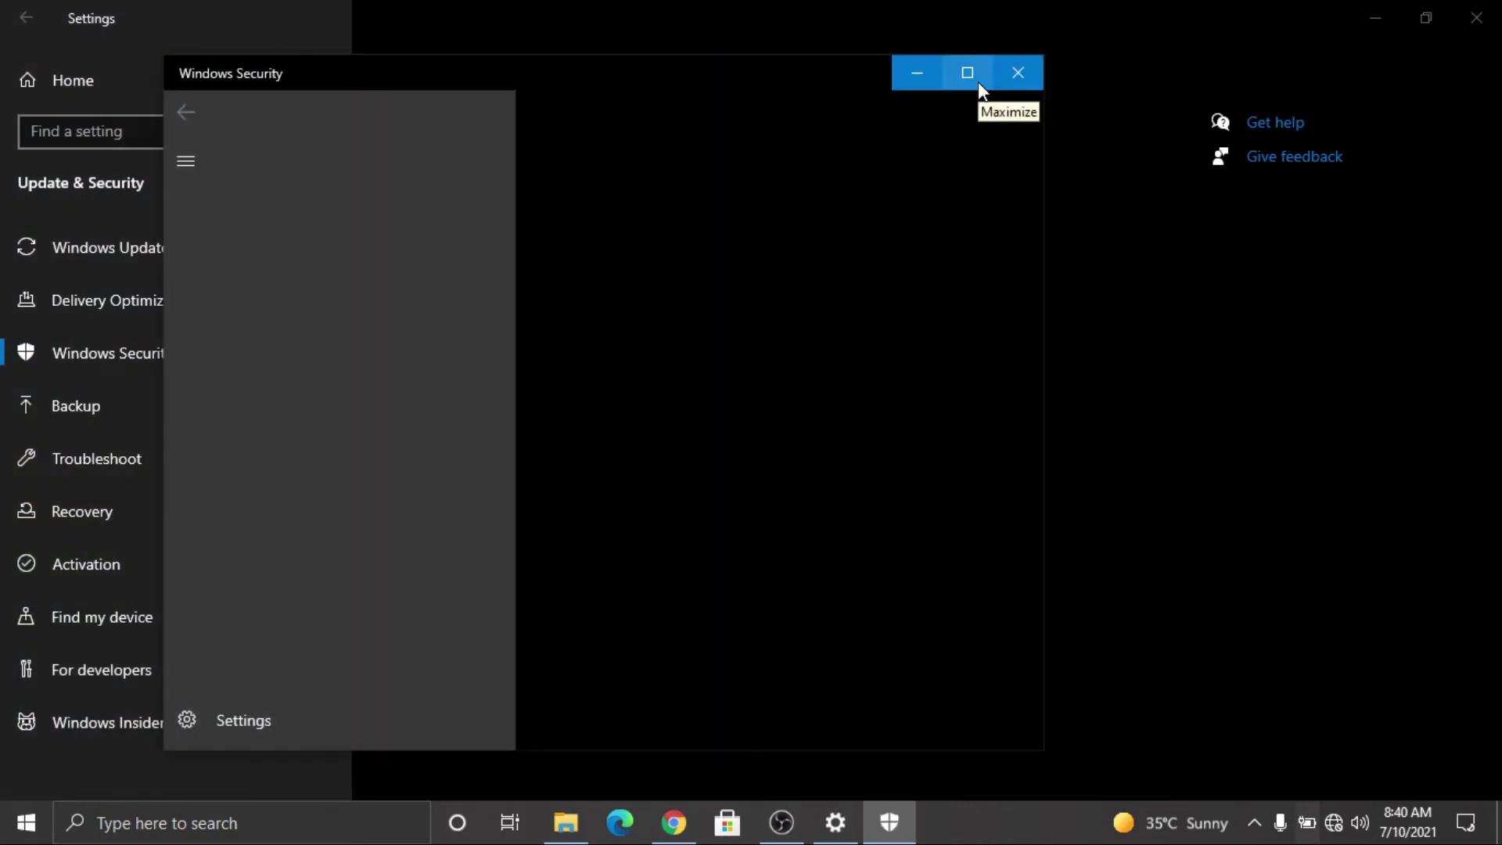
Step: Maximise Windows Security and turn off Real-time protection and Automatic sample submission
click(978, 81)
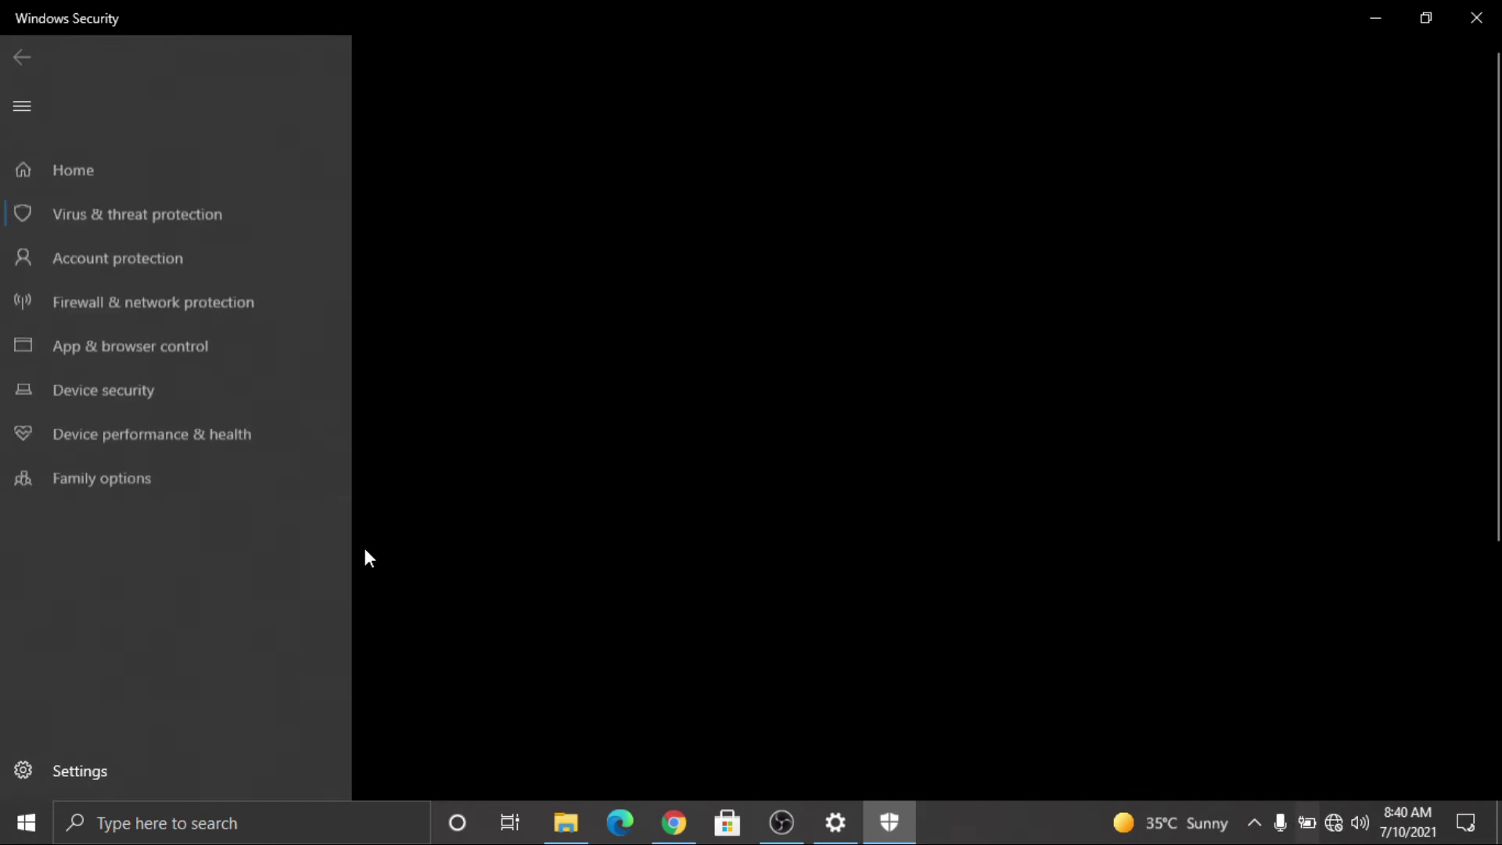
click(433, 661)
click(419, 347)
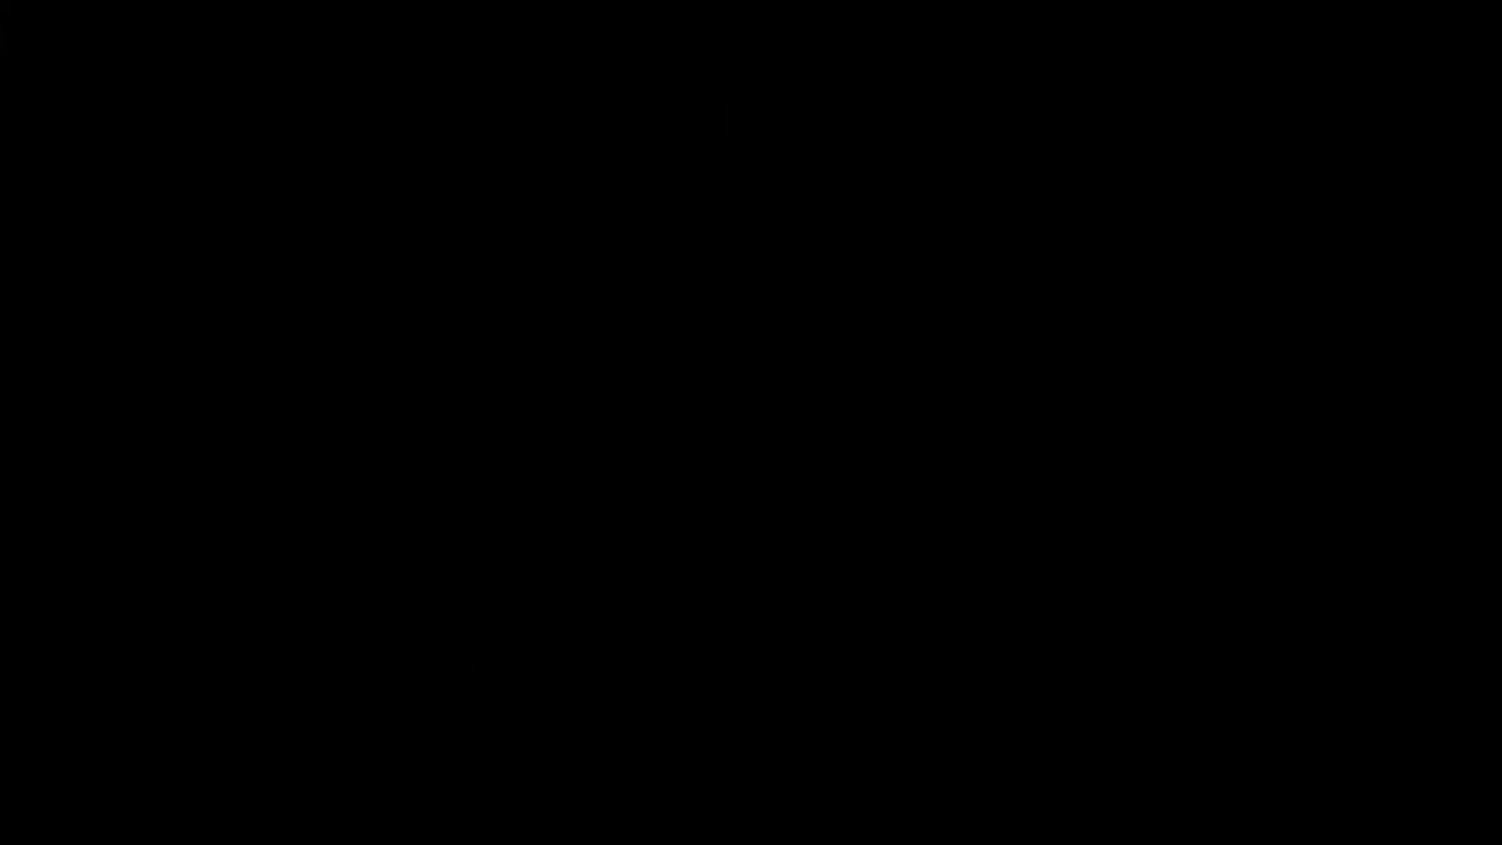
scroll(471, 527, down, 3)
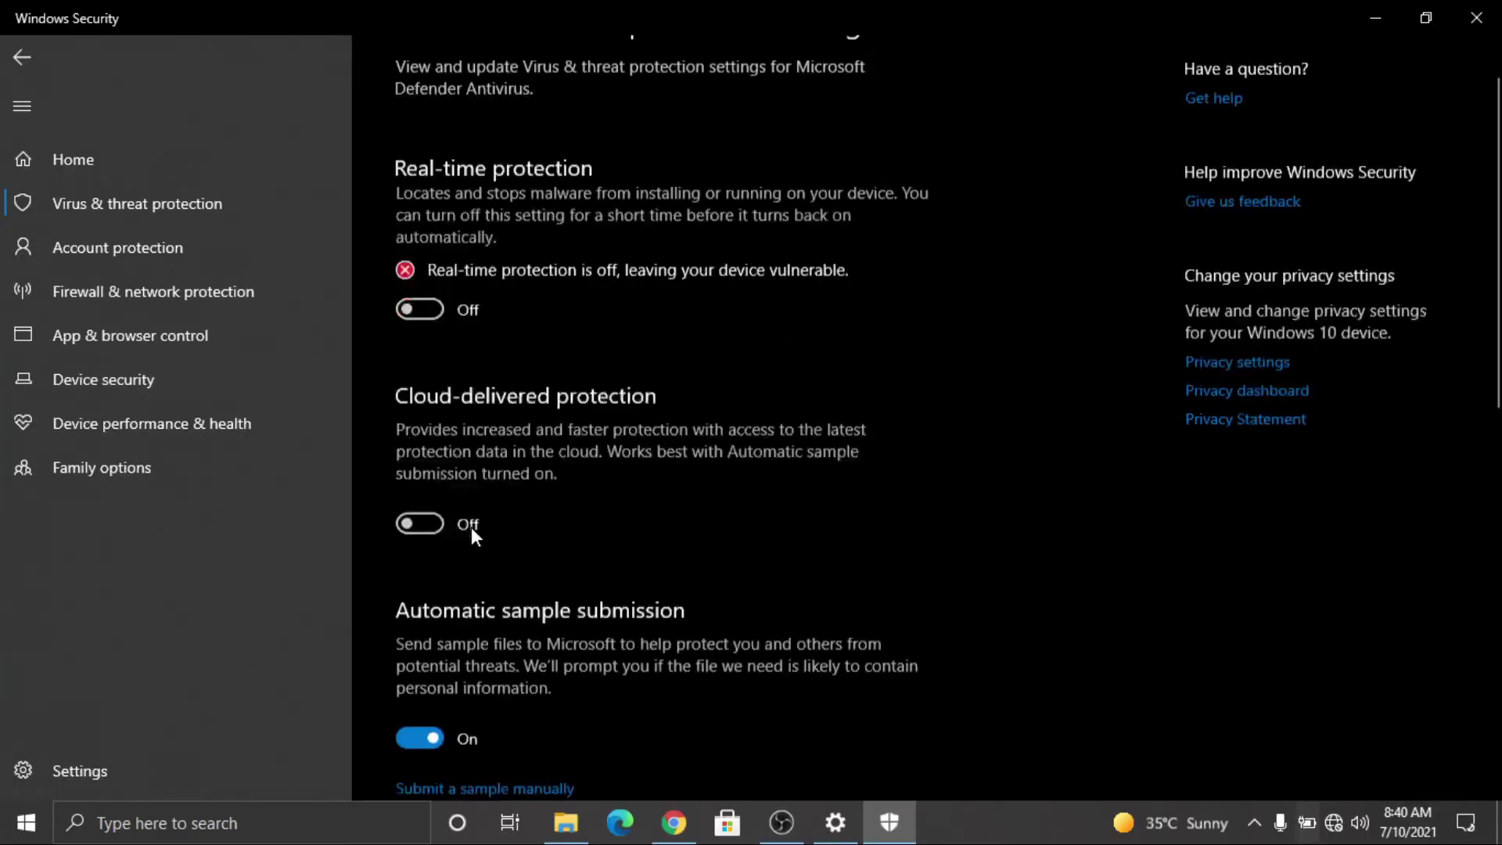
click(419, 611)
scroll(493, 528, down, 8)
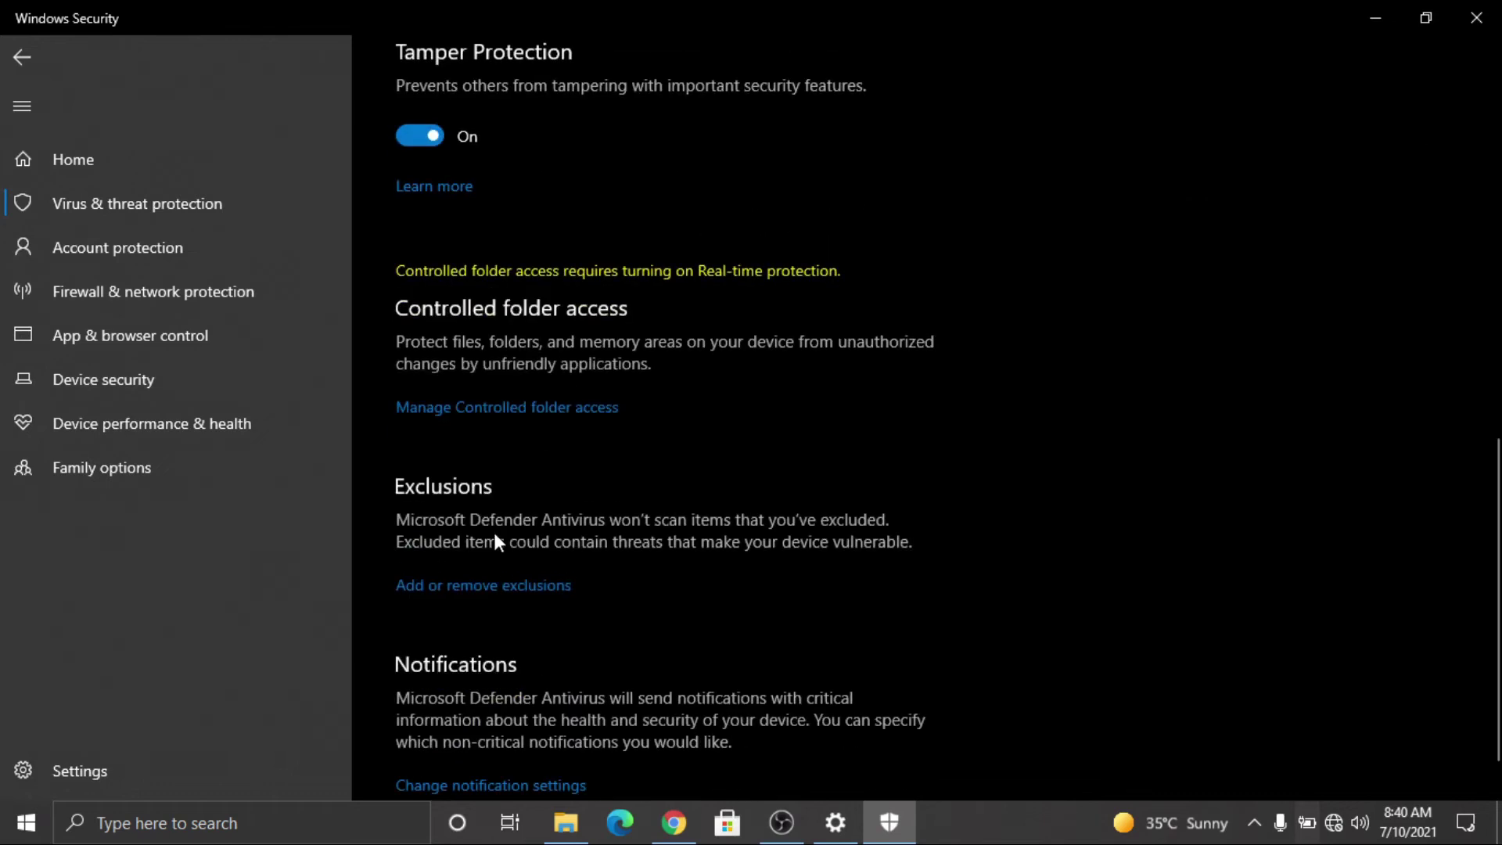
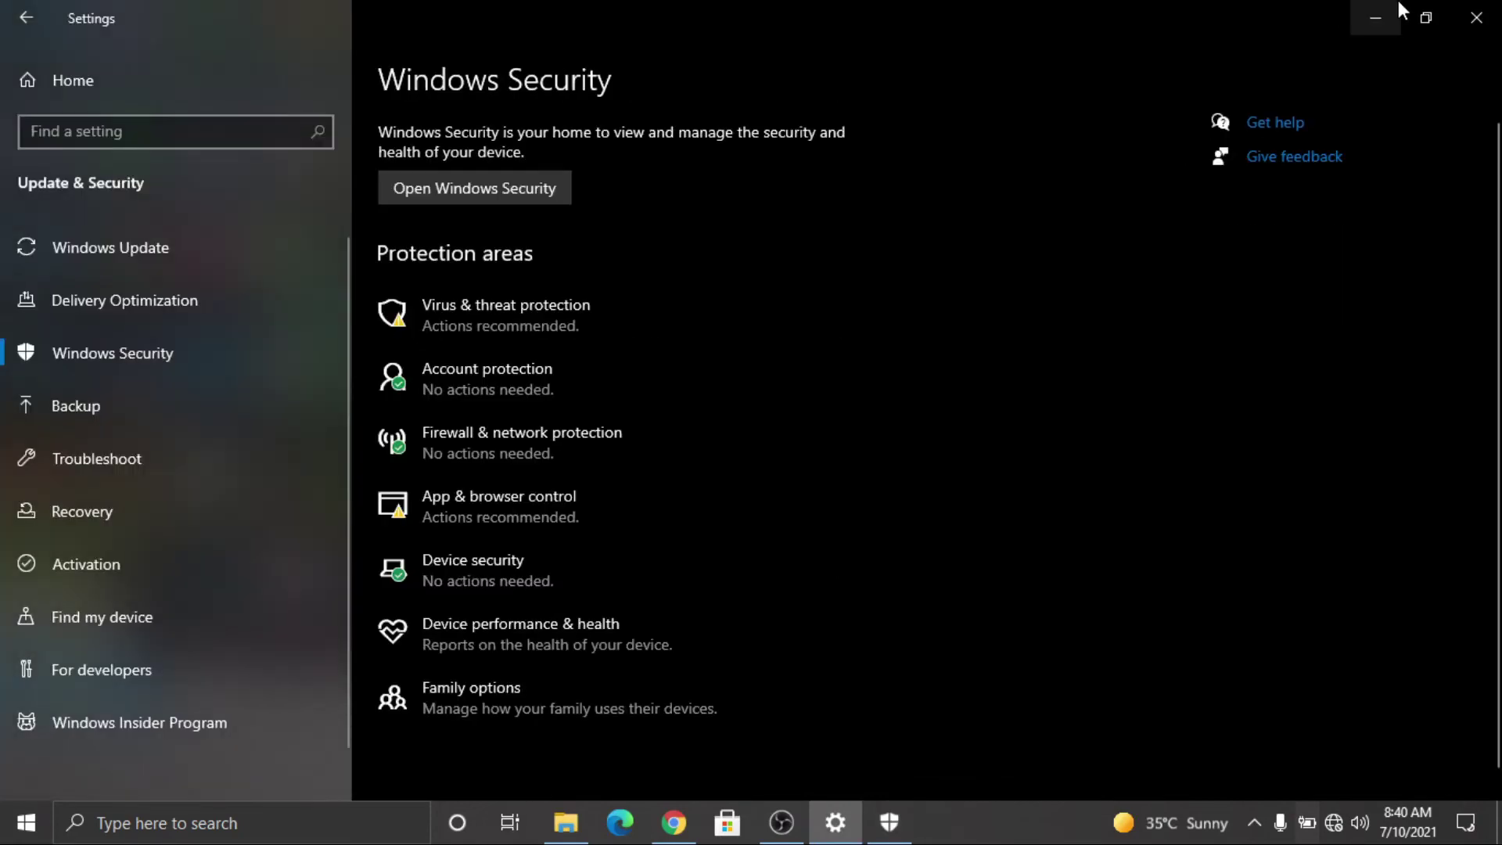
Step: Minimise the Windows Settings window to reveal the desktop
click(1398, 4)
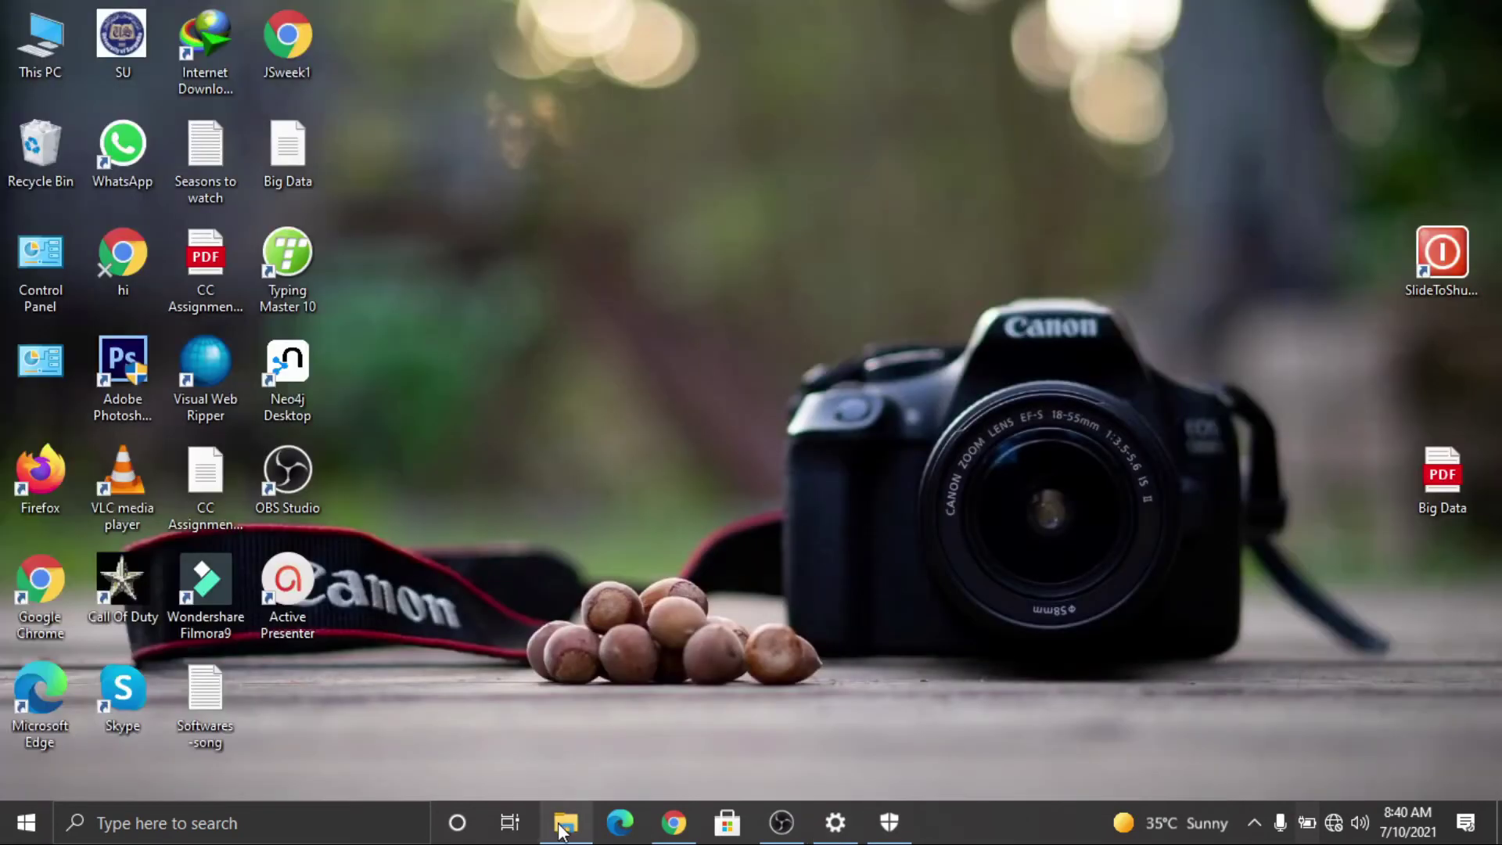
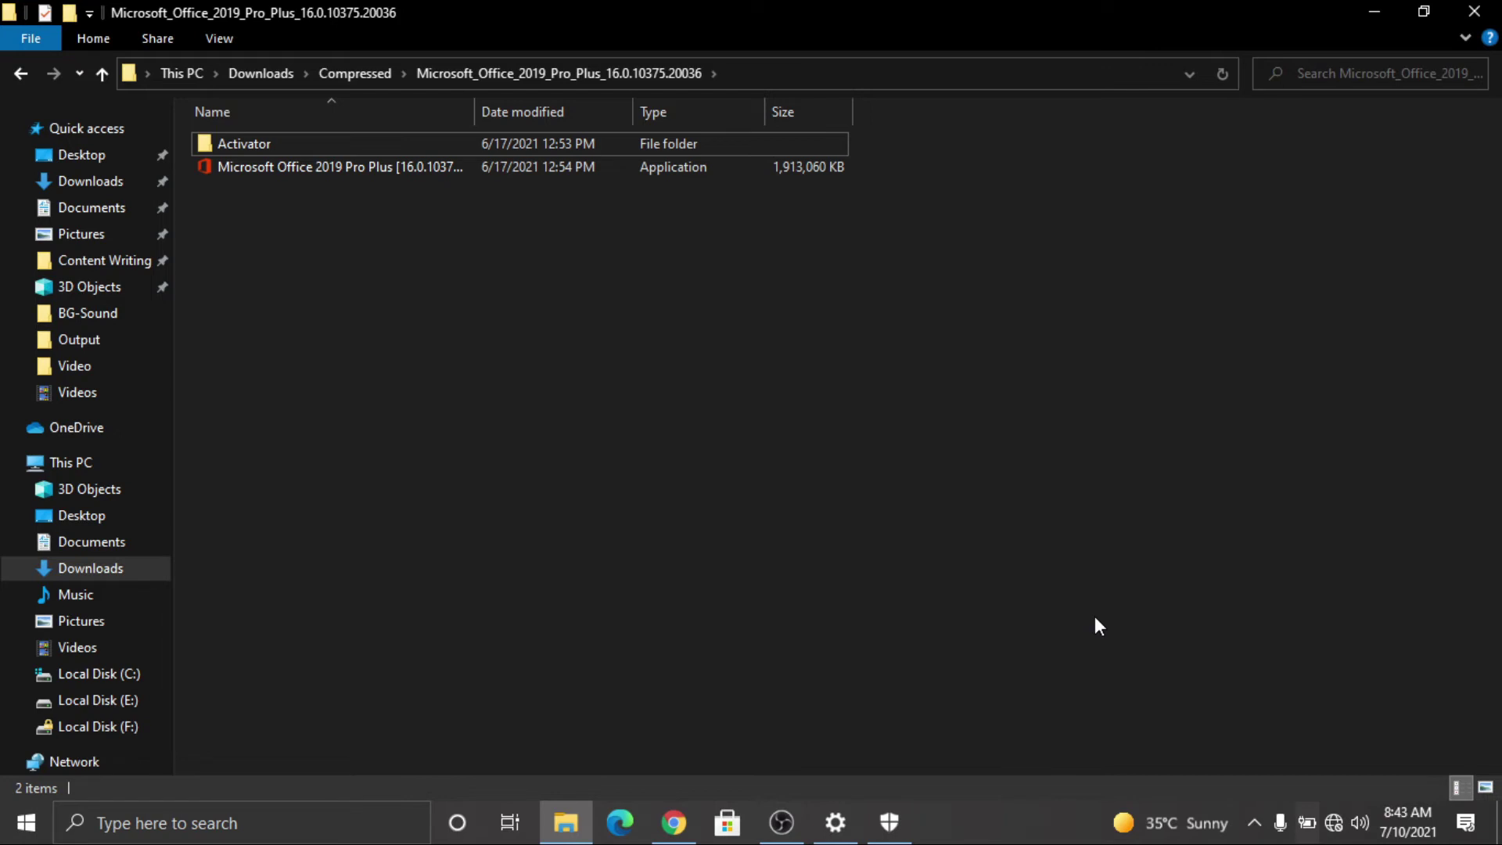
Step: Refresh the download folder and run the Office 2019 Pro Plus installer as administrator
right_click(747, 387)
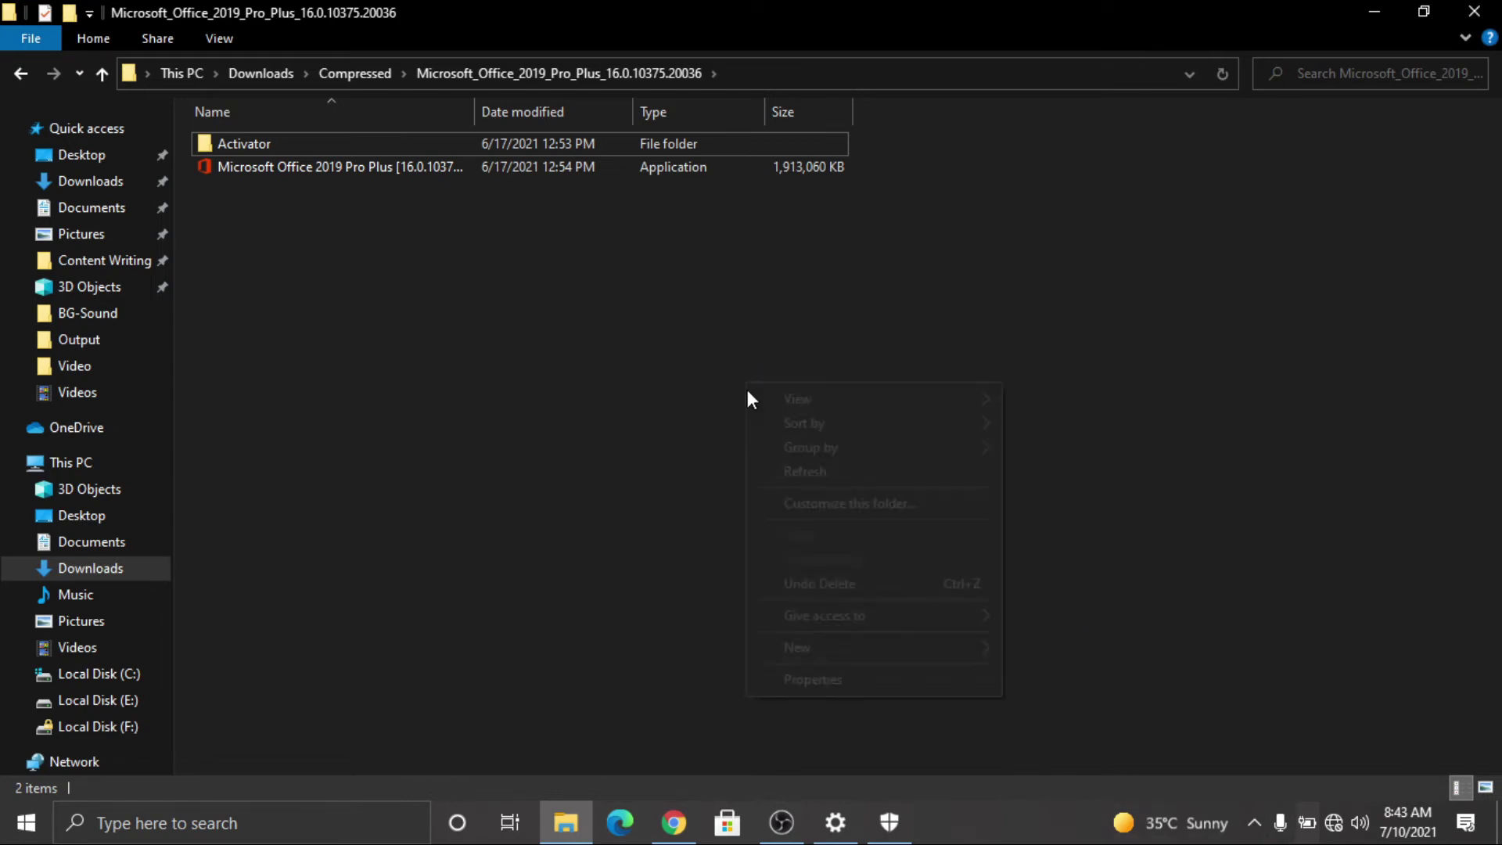
click(833, 478)
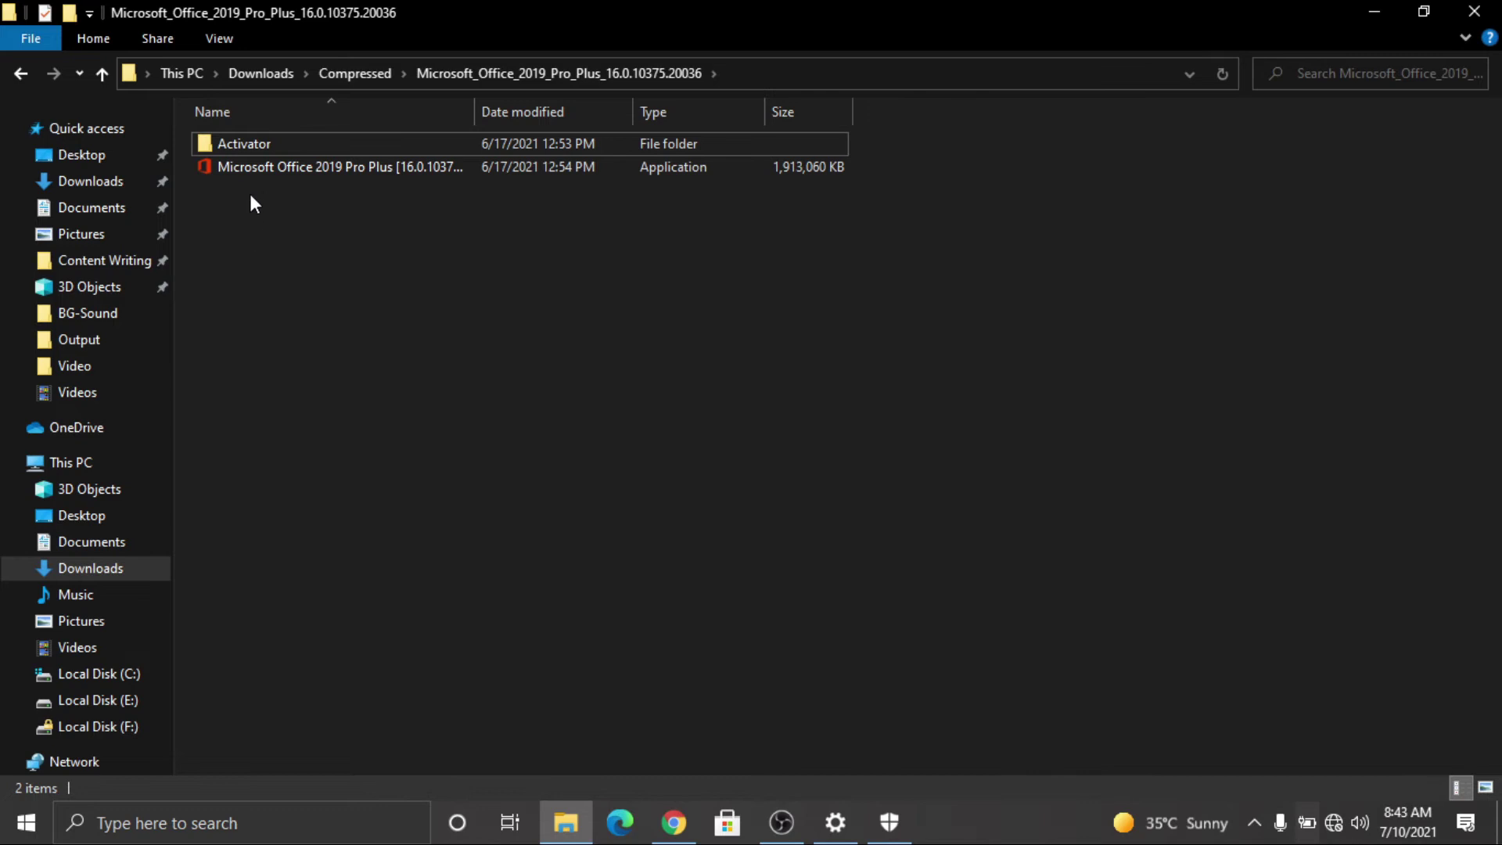
click(271, 161)
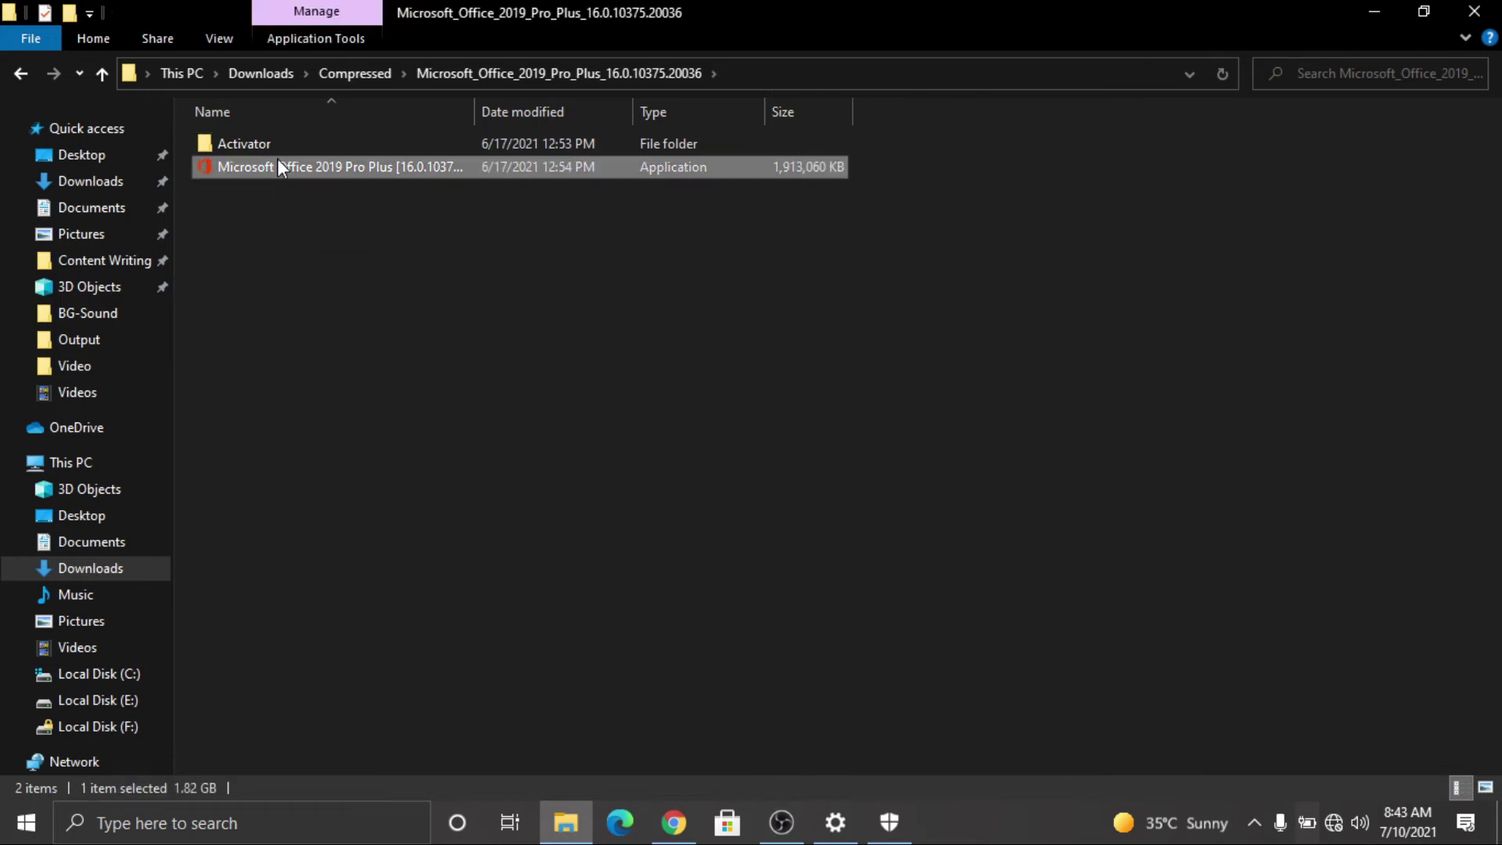
double_click(277, 166)
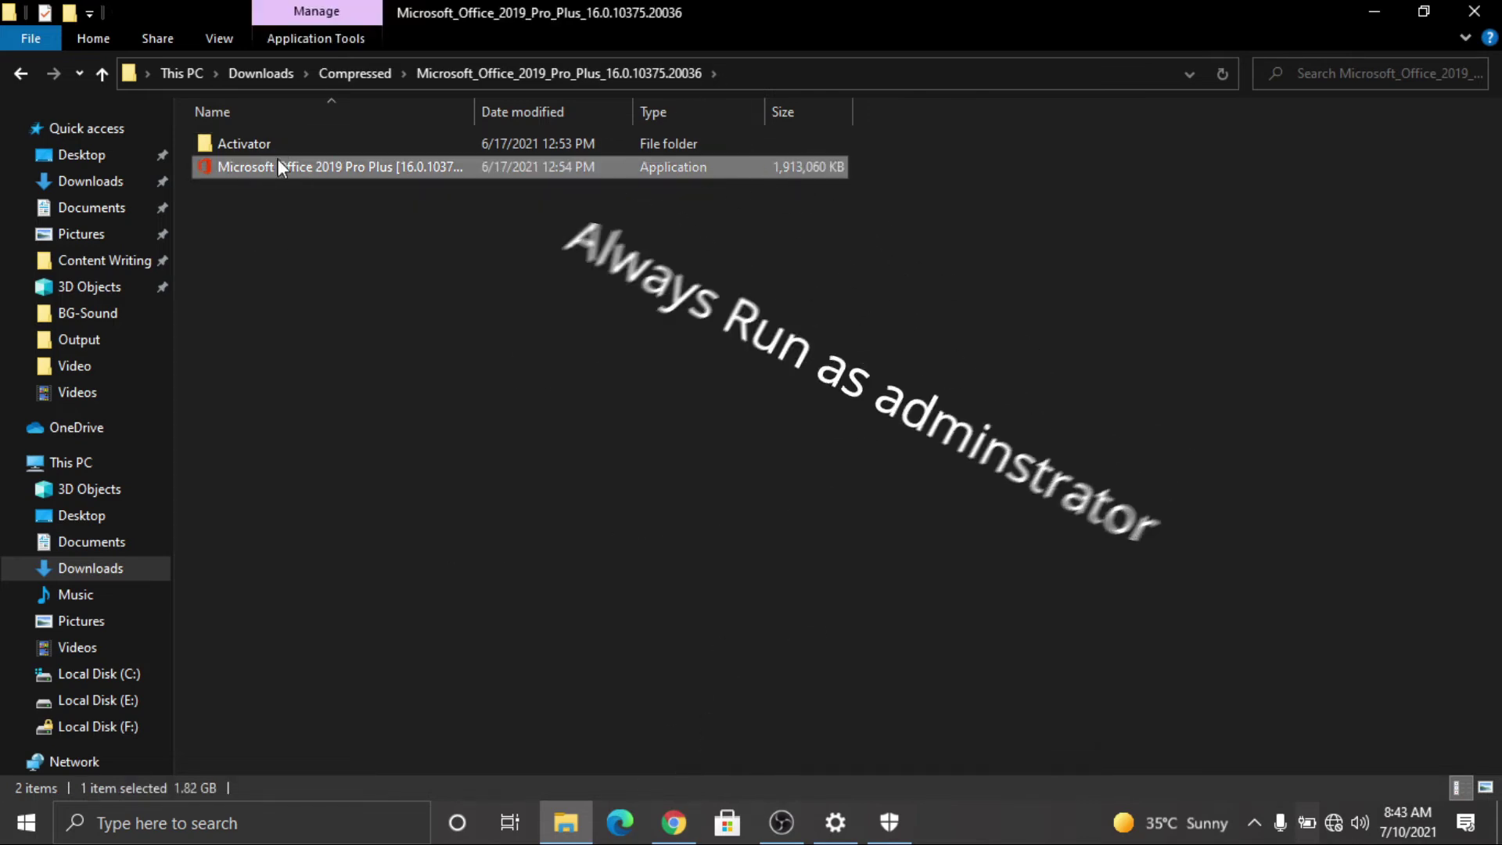
right_click(277, 158)
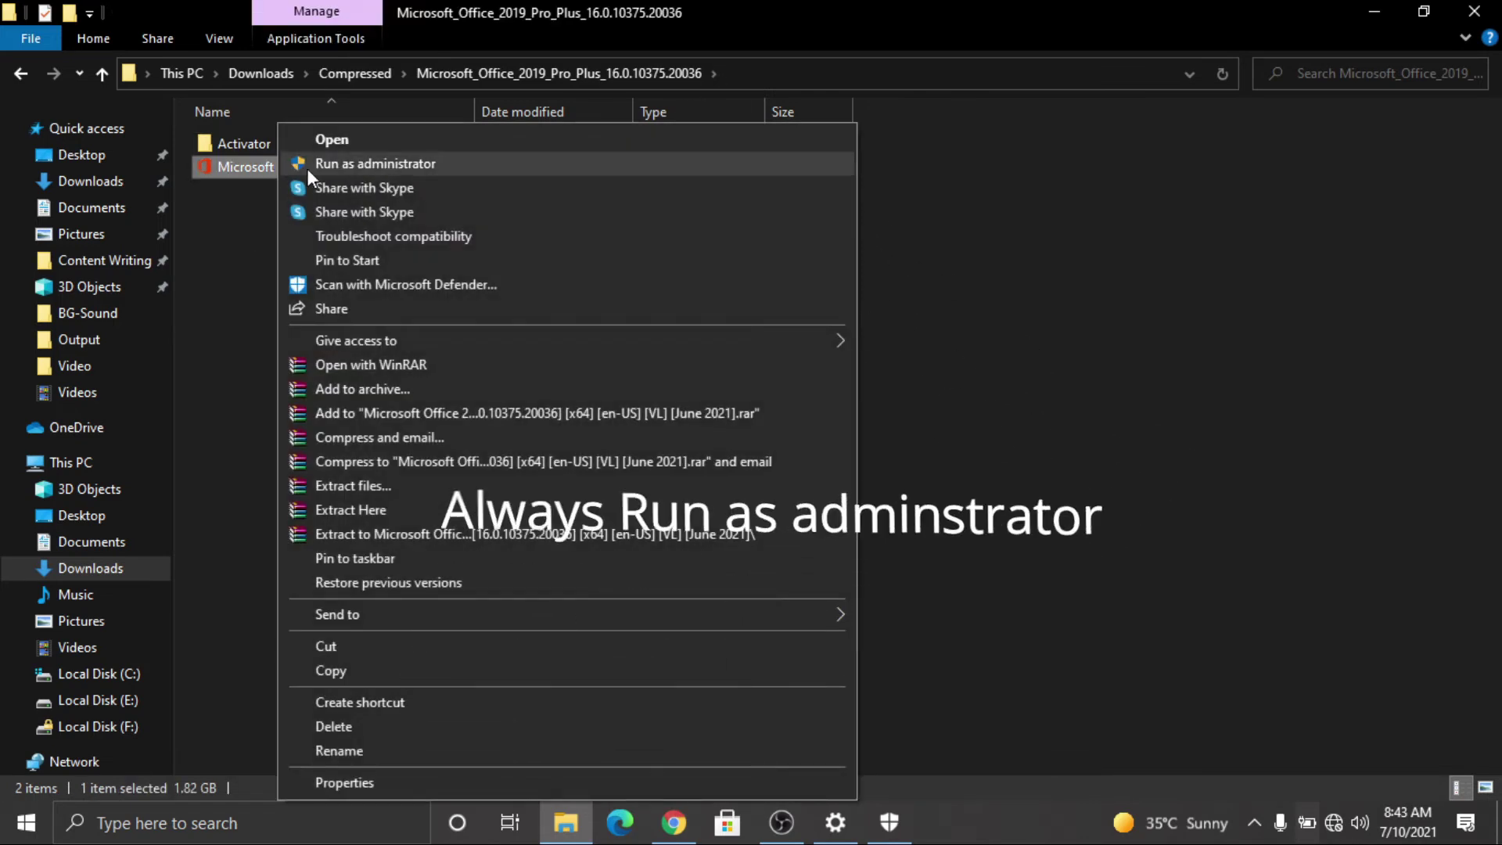
click(388, 166)
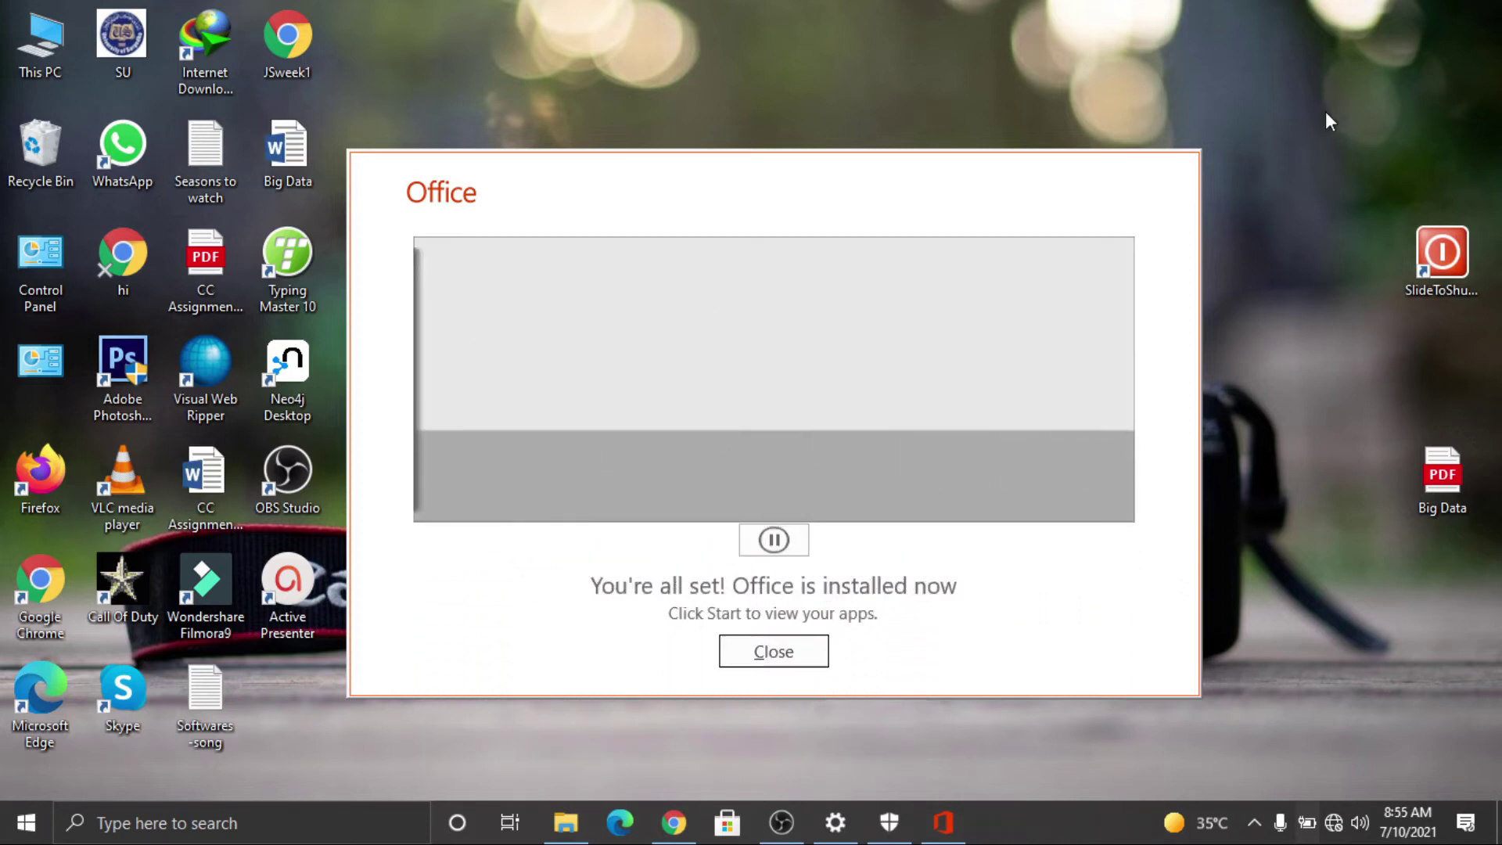
Step: Refresh the desktop while the Office installation runs to completion
click(1325, 111)
right_click(1325, 111)
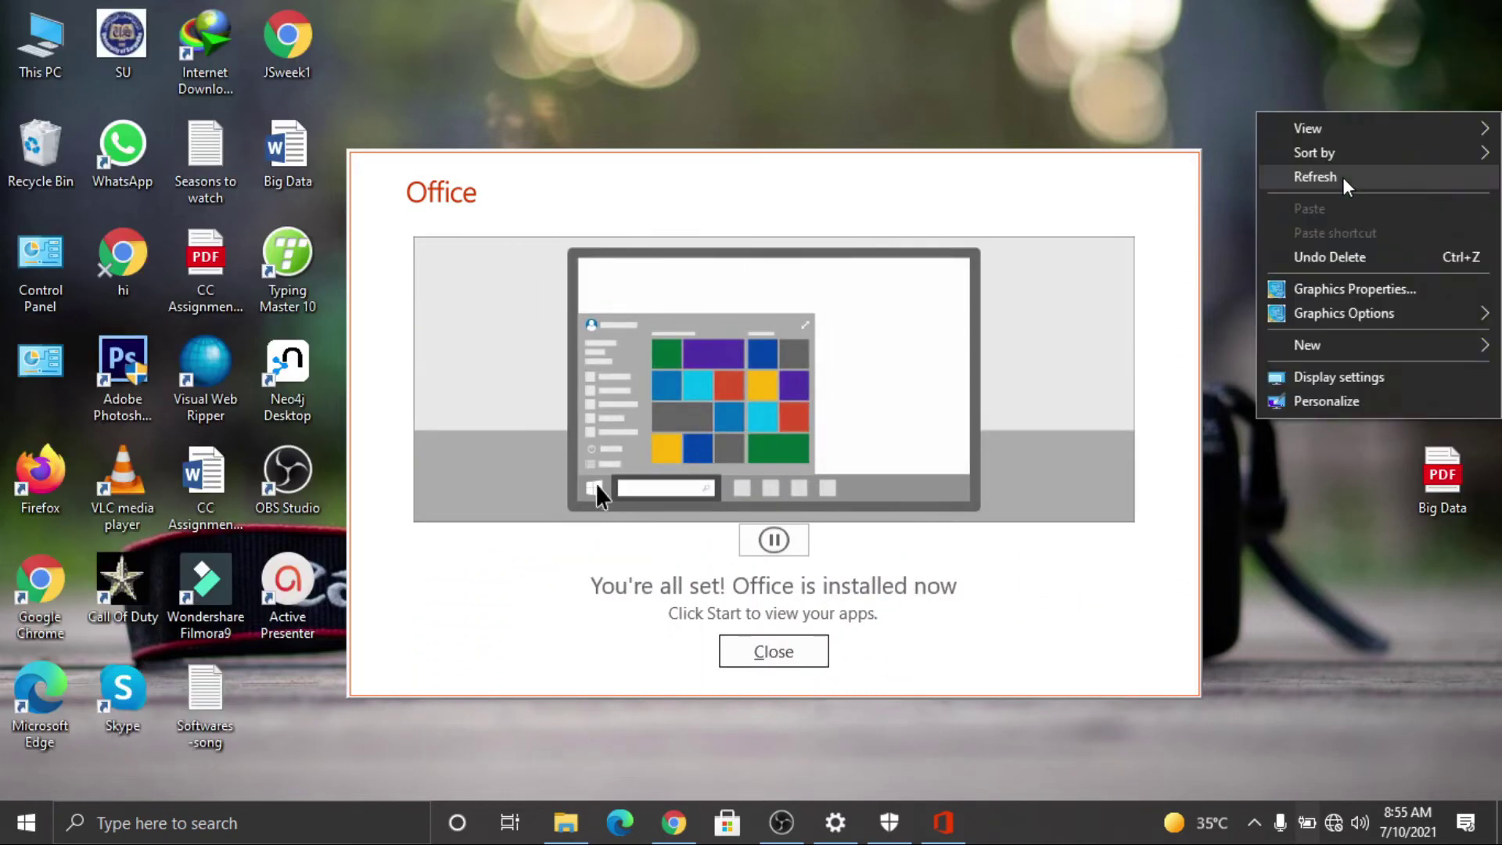
click(1342, 177)
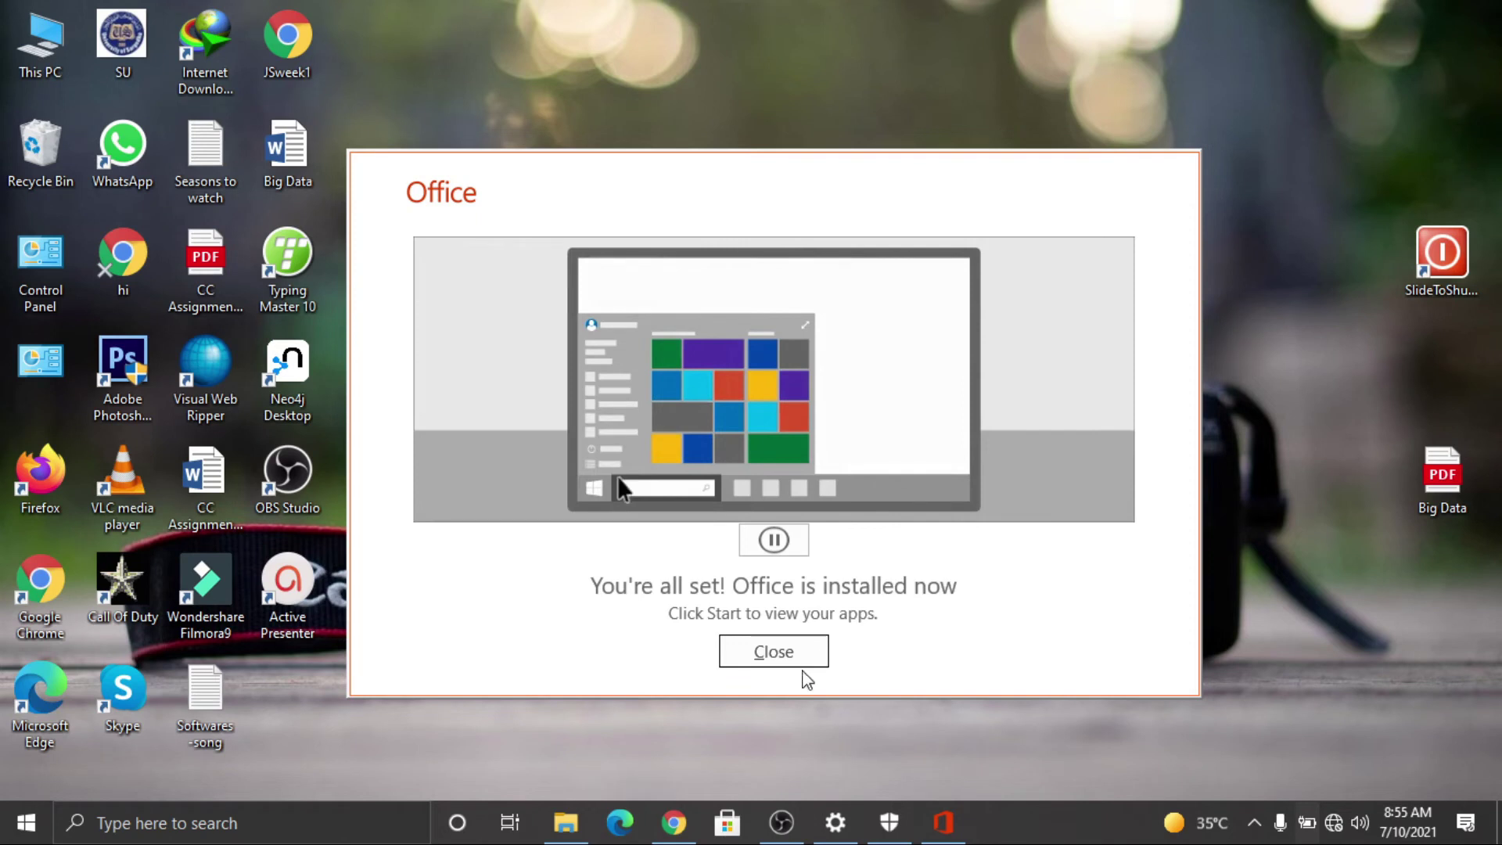
Step: Close the 'You're all set!' completion message and refresh the desktop twice
click(790, 663)
right_click(913, 95)
click(991, 159)
right_click(991, 150)
click(1037, 226)
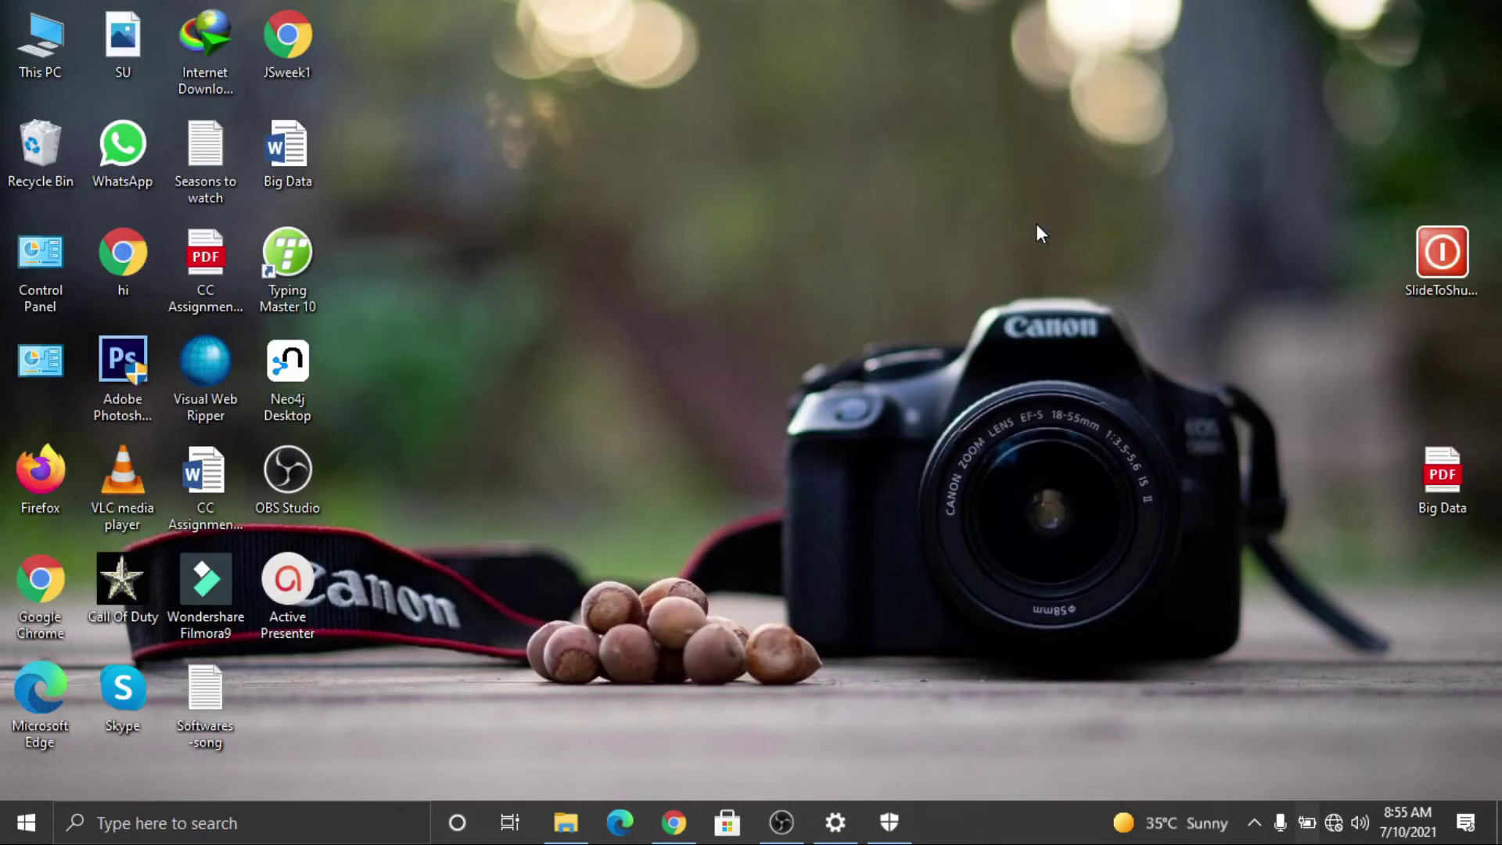
Step: Open the Activator folder and launch the MAS_1.4_AIO_CRC32_9A7B5B05 script
click(567, 823)
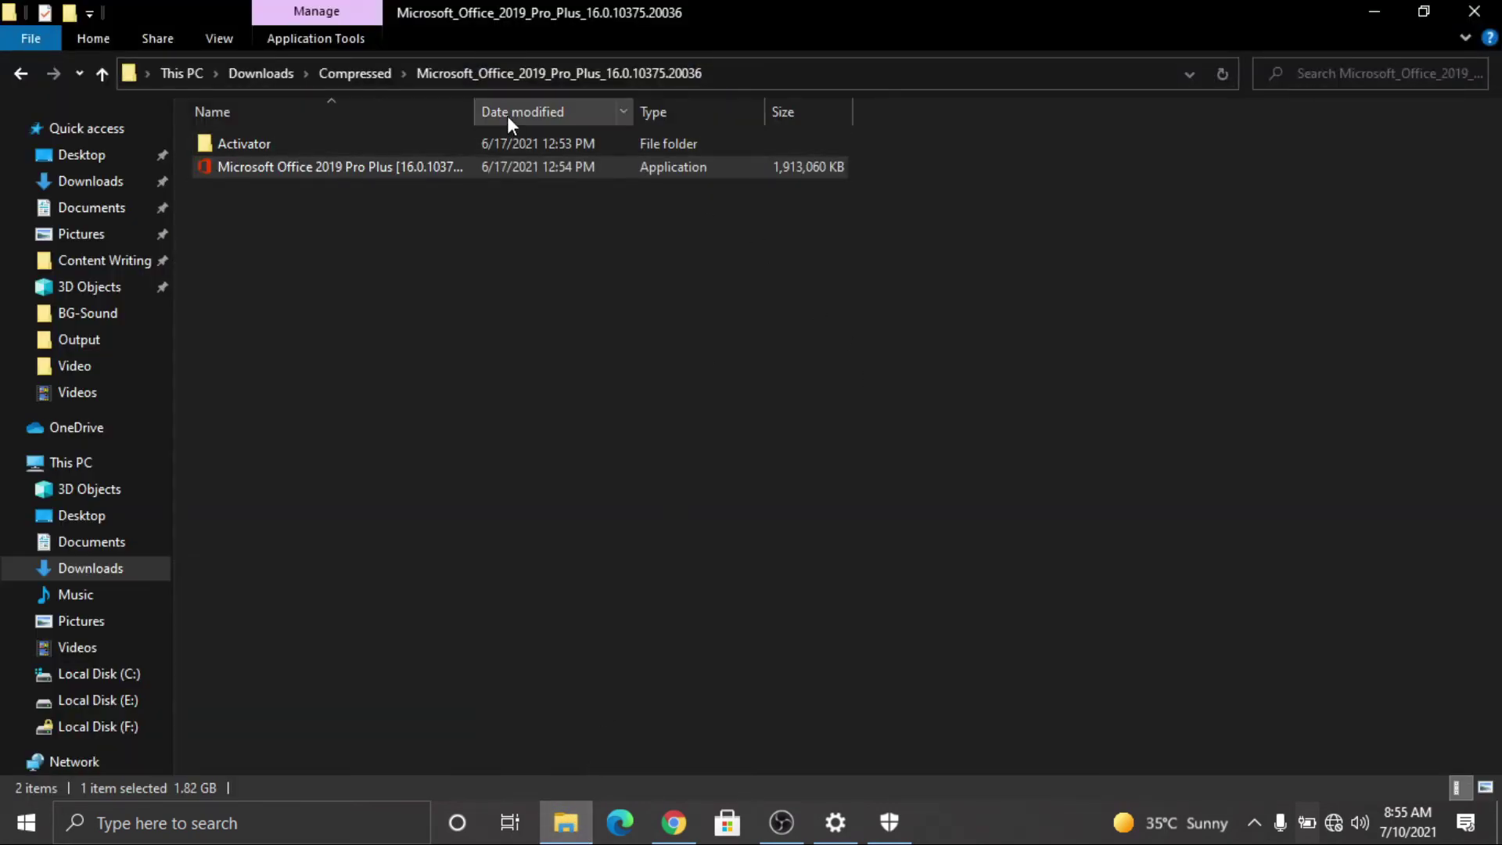
click(502, 144)
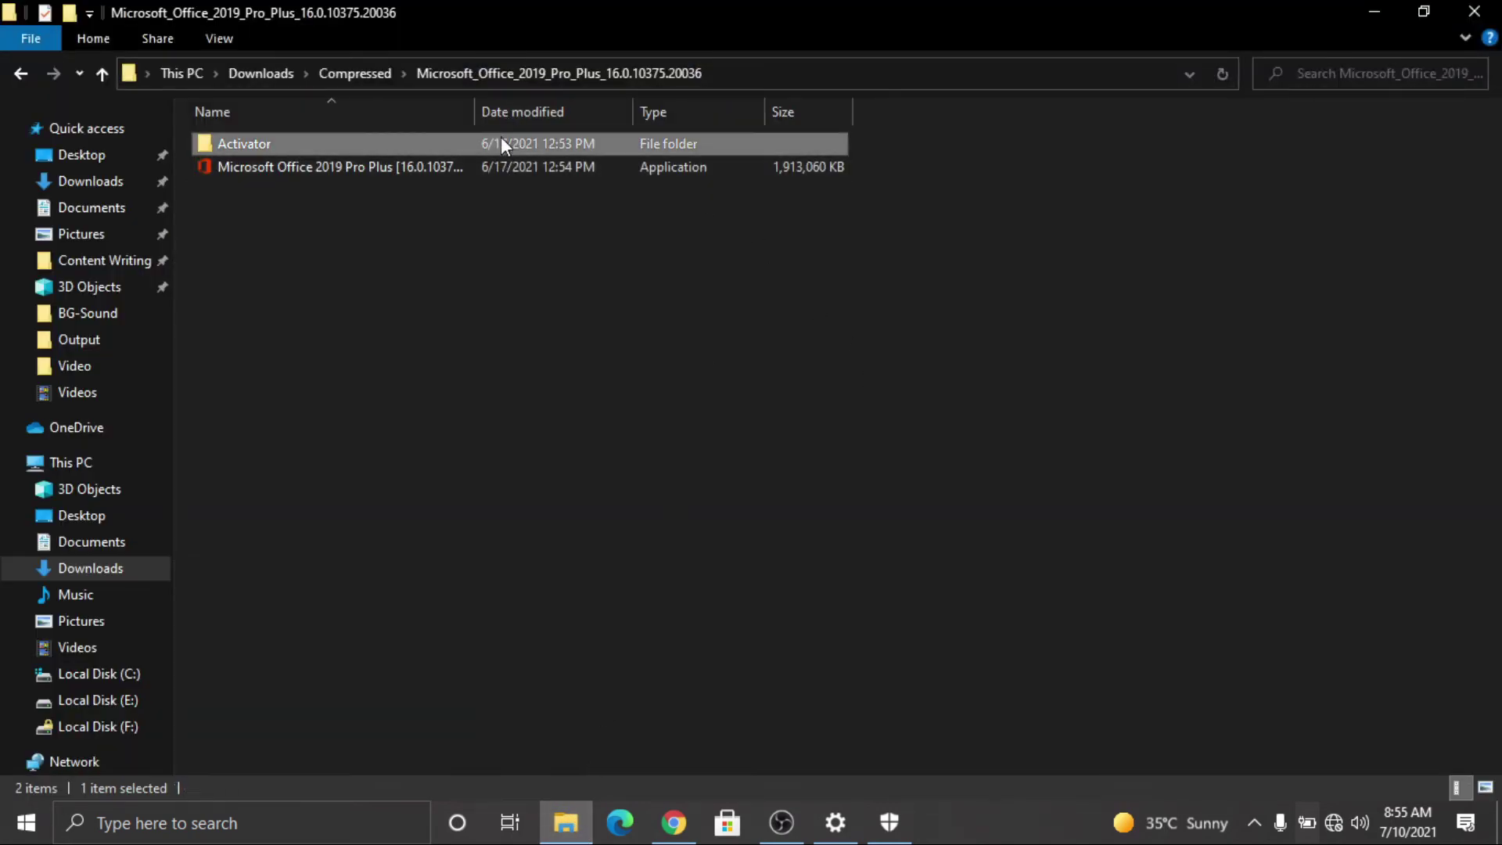
double_click(501, 144)
click(360, 153)
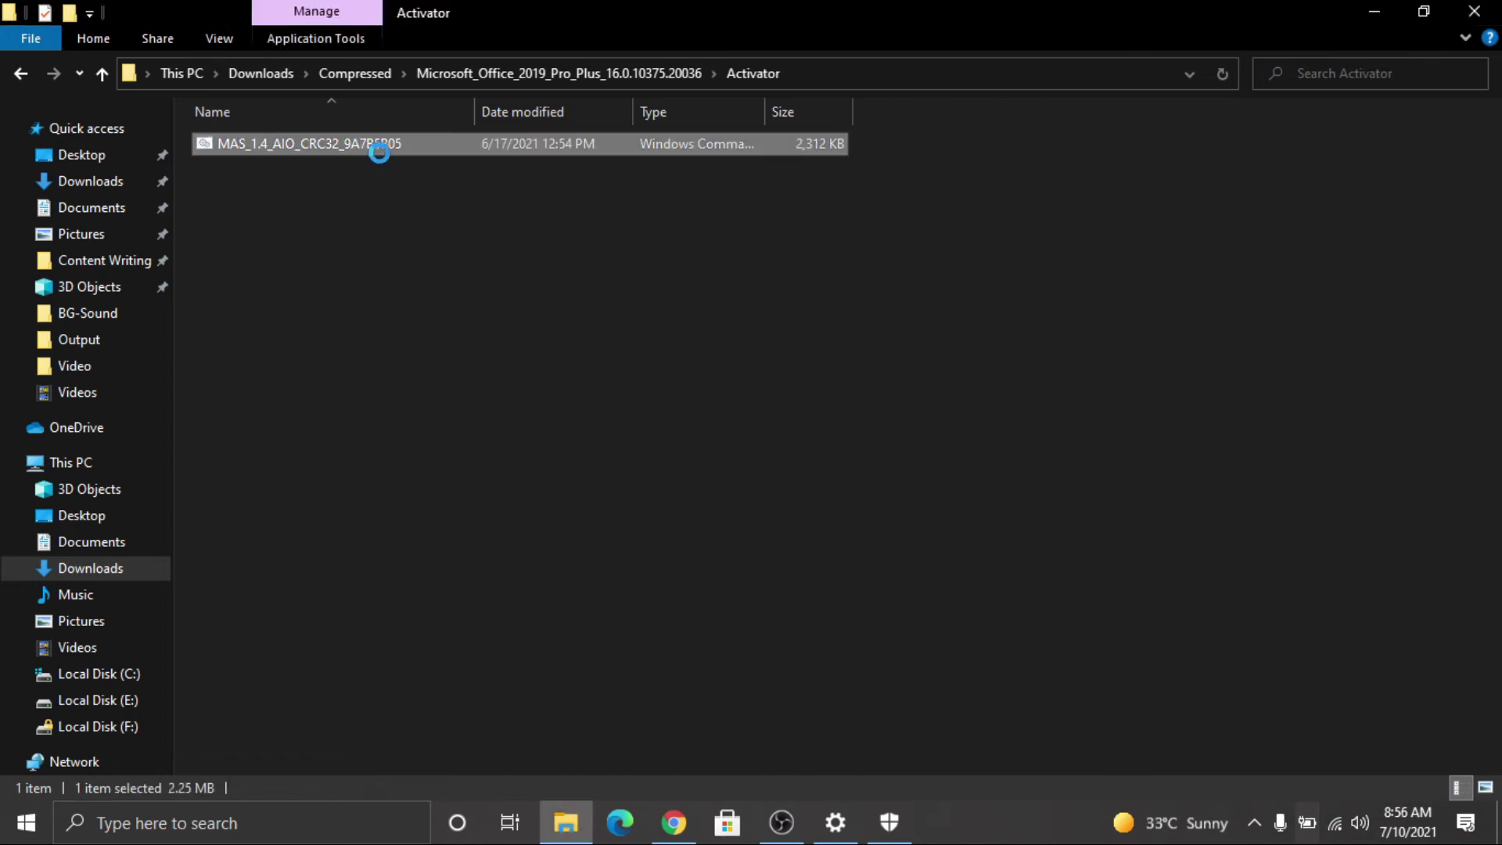
right_click(359, 154)
click(439, 167)
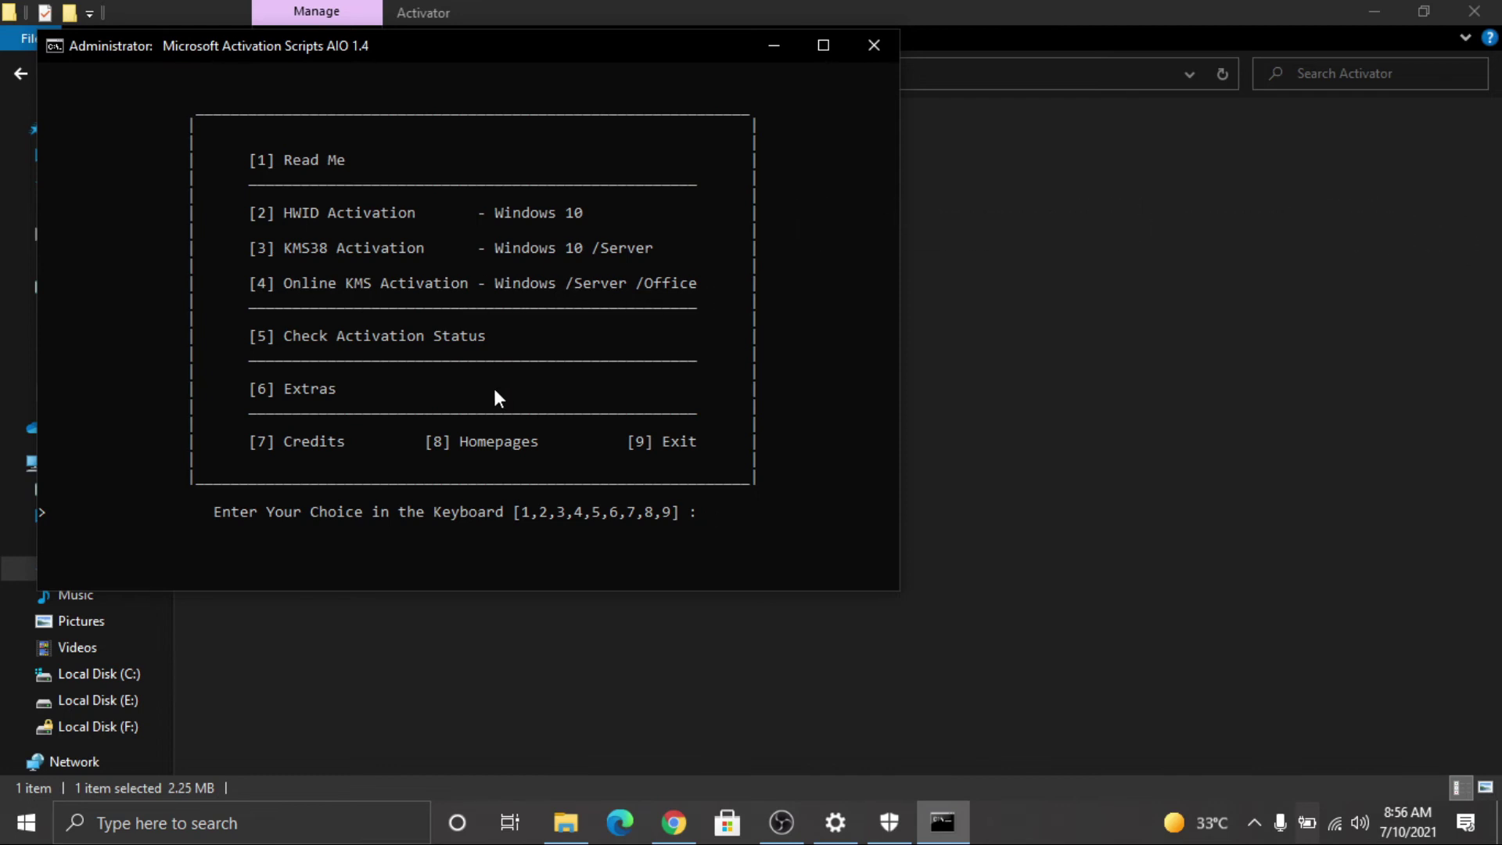
Step: Run Online KMS Activation (option 4, then 1) for Windows and Office, then dismiss the results
key(4)
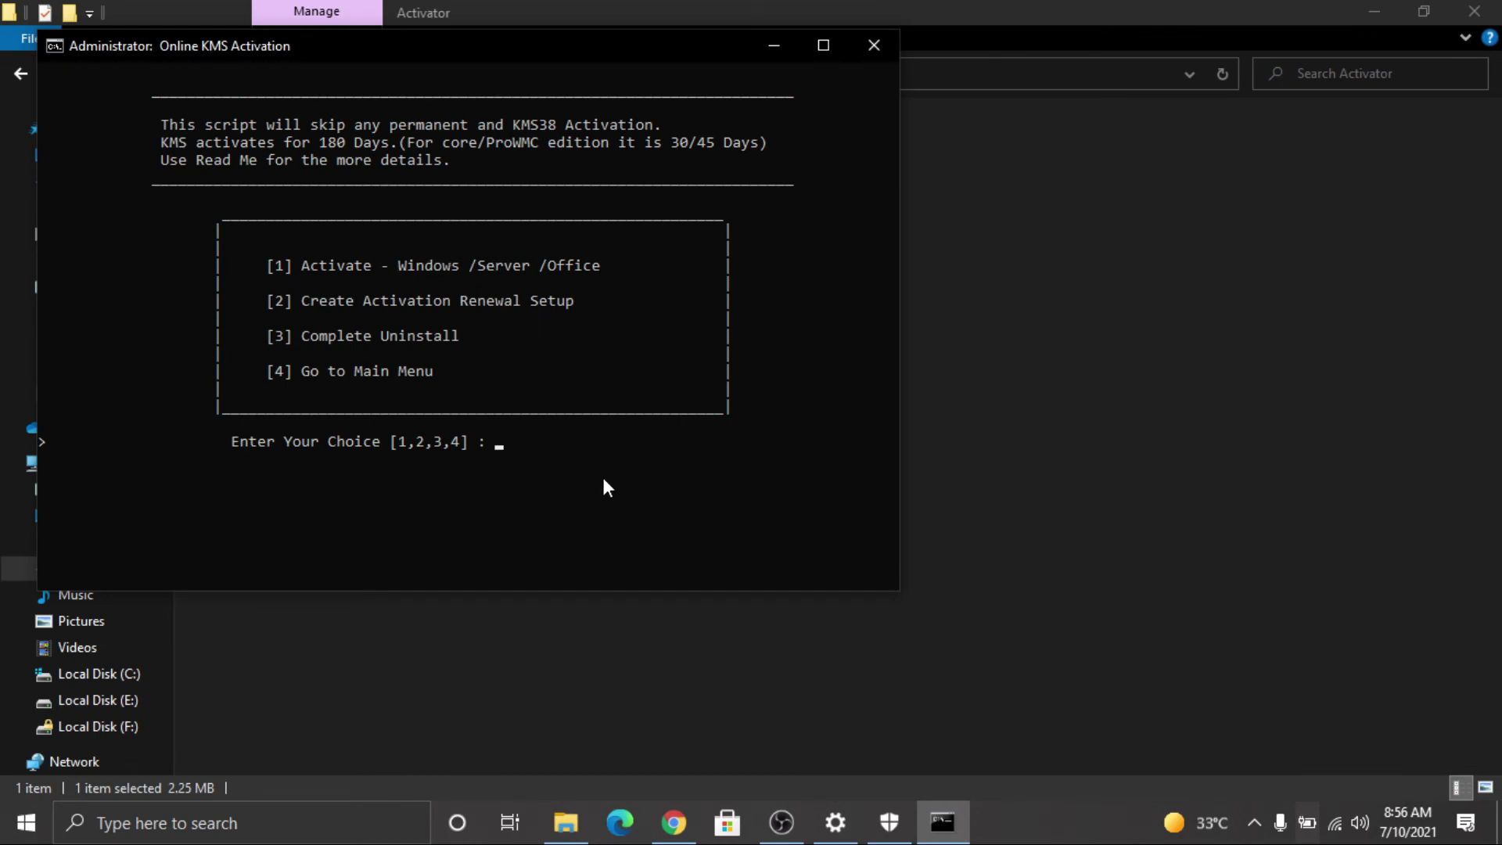
key(1)
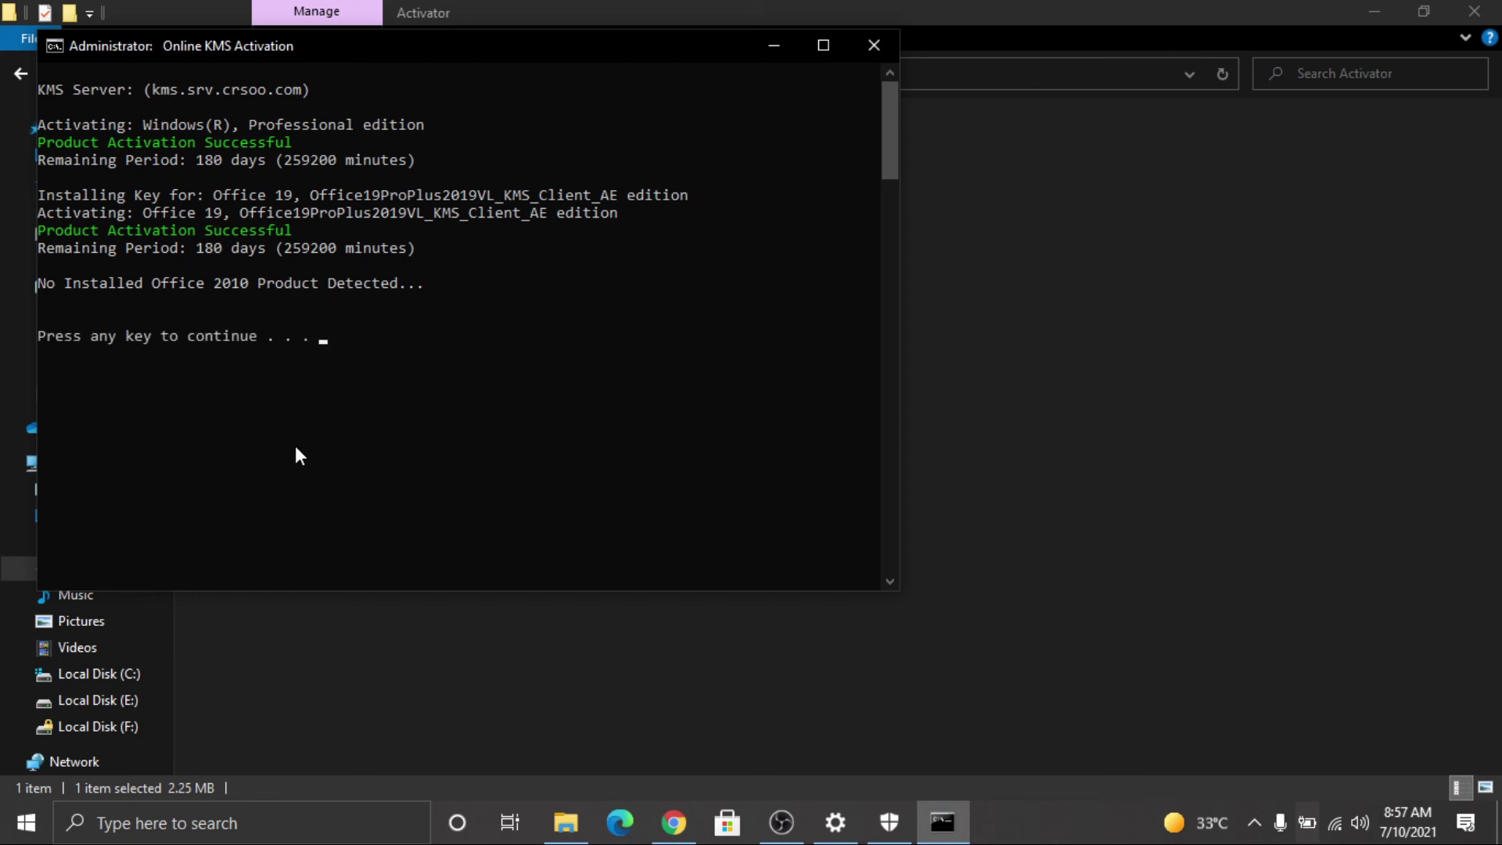
key(Return)
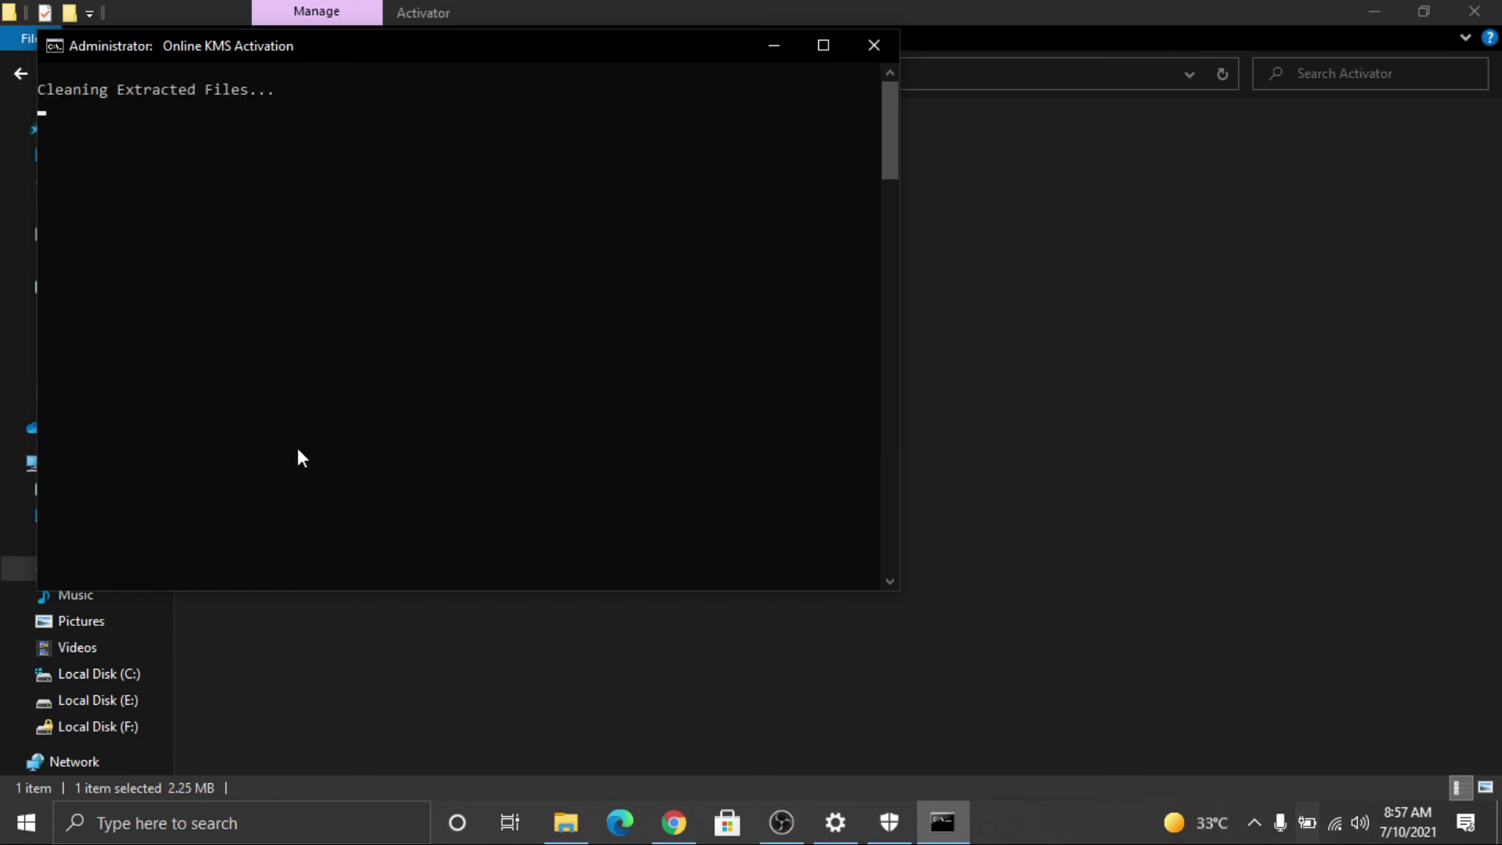